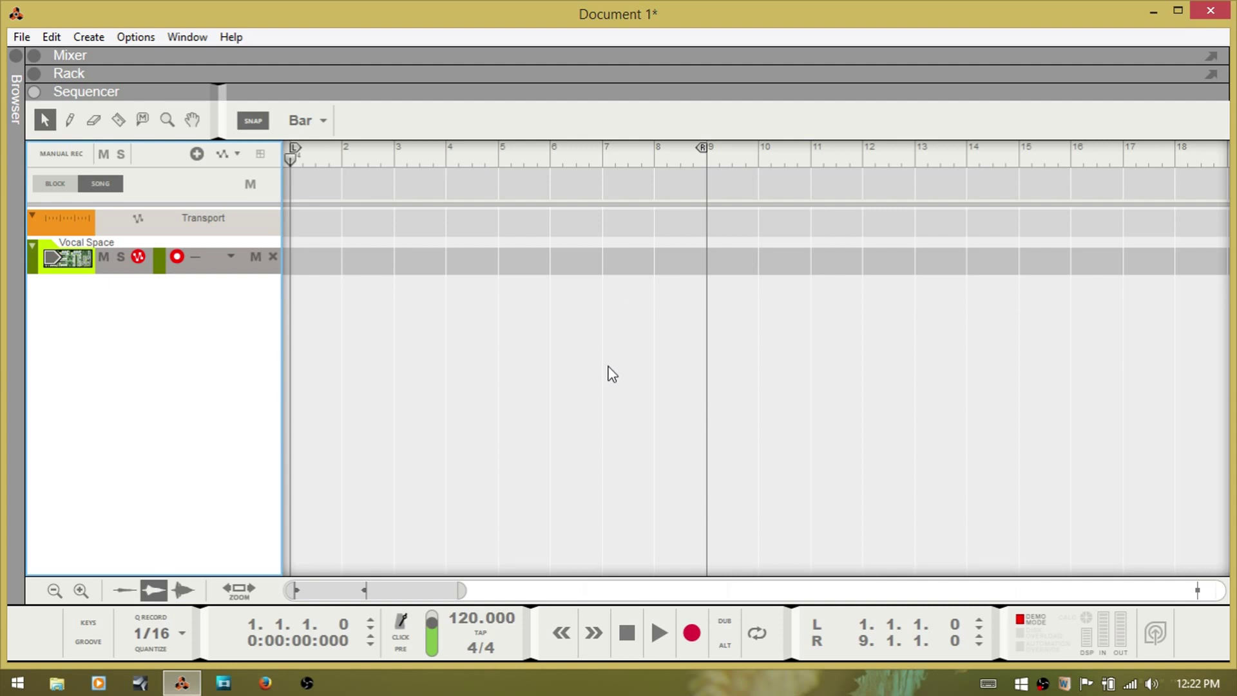
{"action": "left_click", "coordinate": [88, 625]}
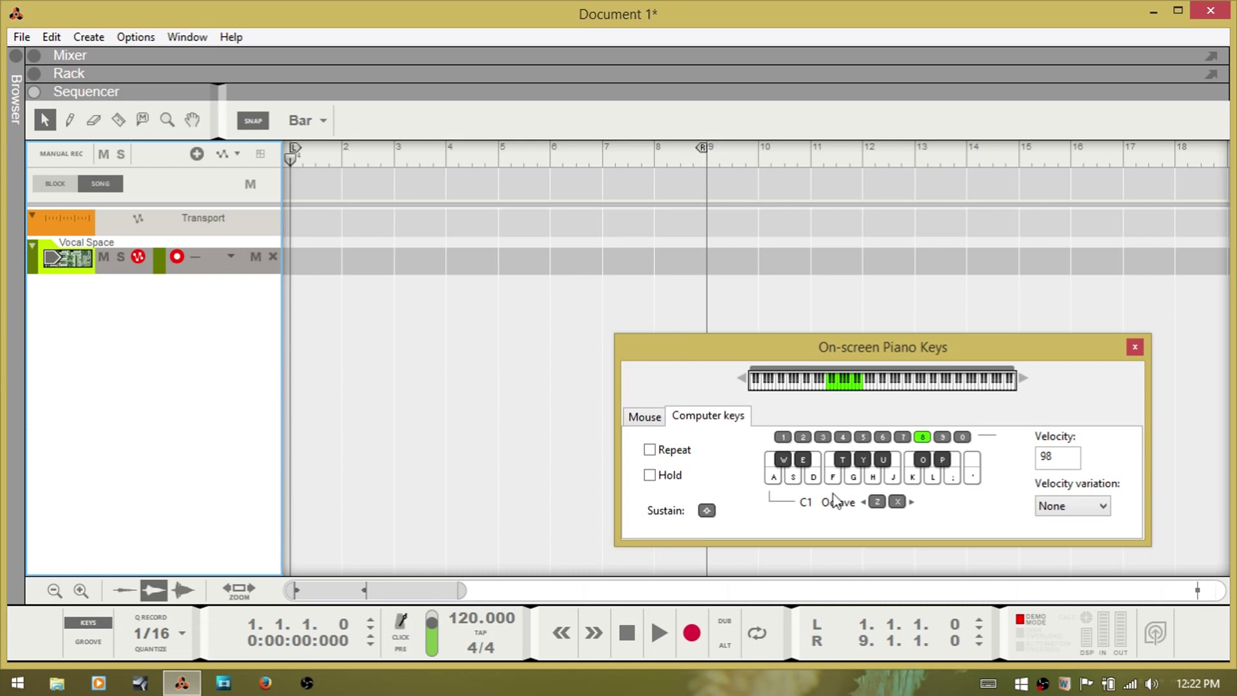
{"action": "left_click_drag", "start_coordinate": [1007, 352], "coordinate": [979, 304]}
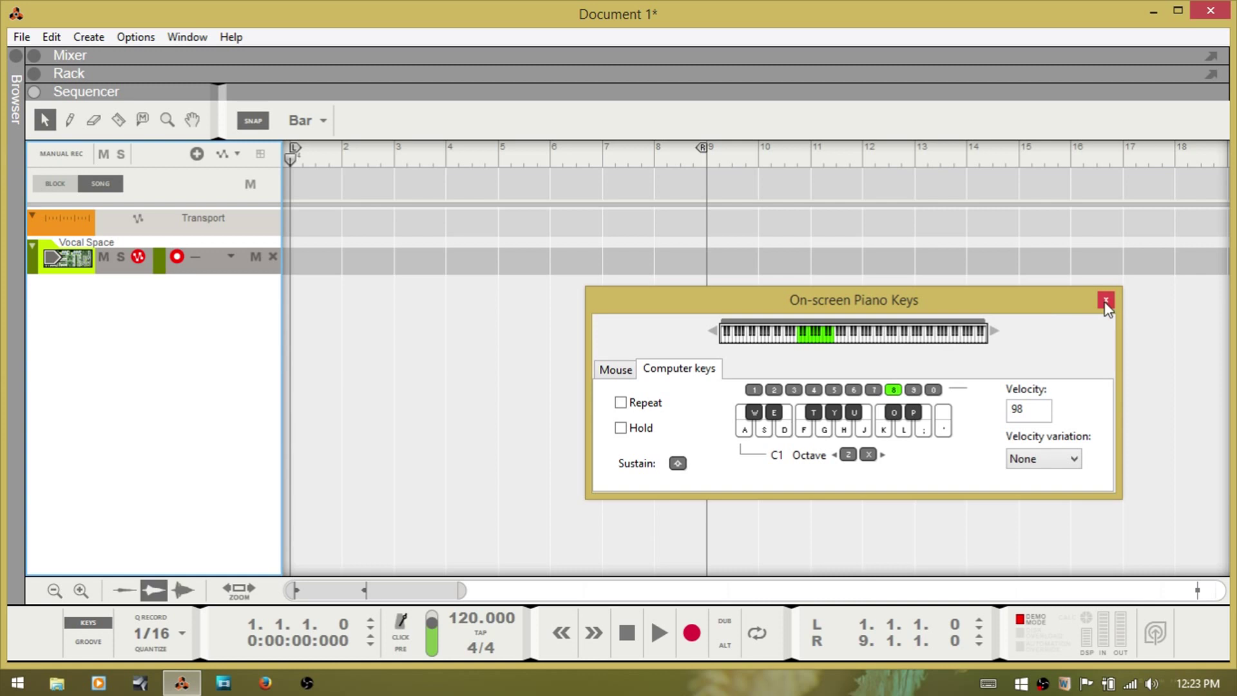
{"action": "left_click", "coordinate": [1105, 301]}
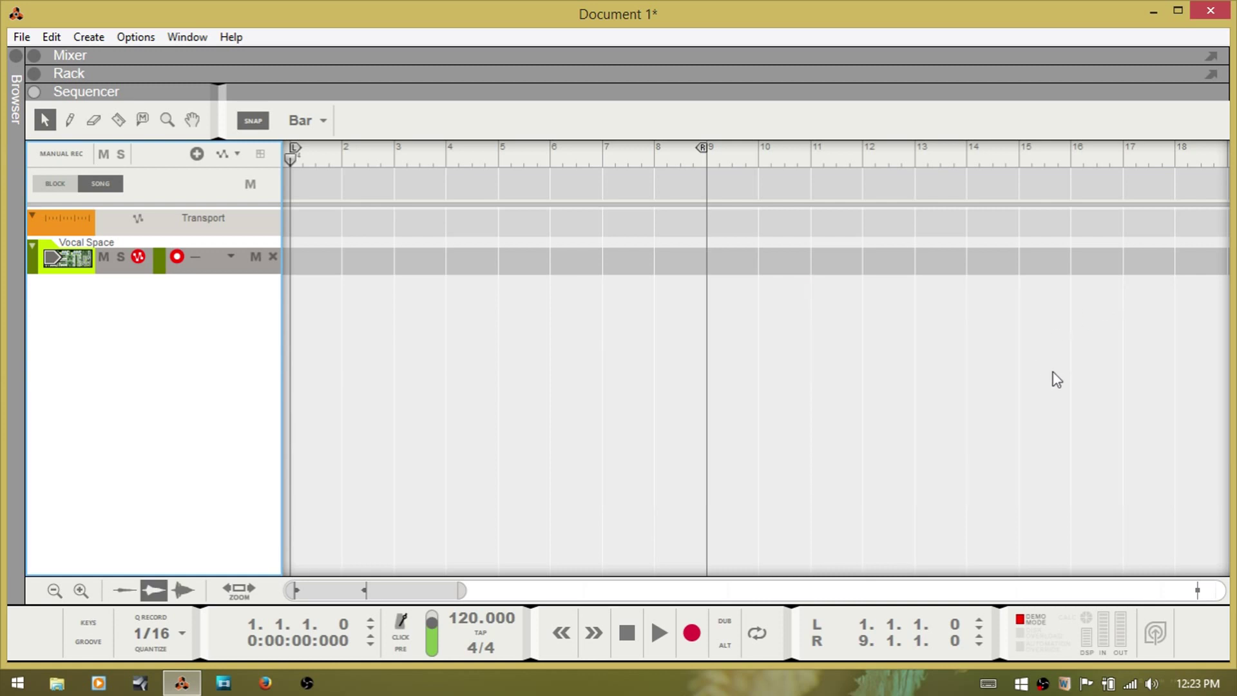
{"action": "key", "text": "F4"}
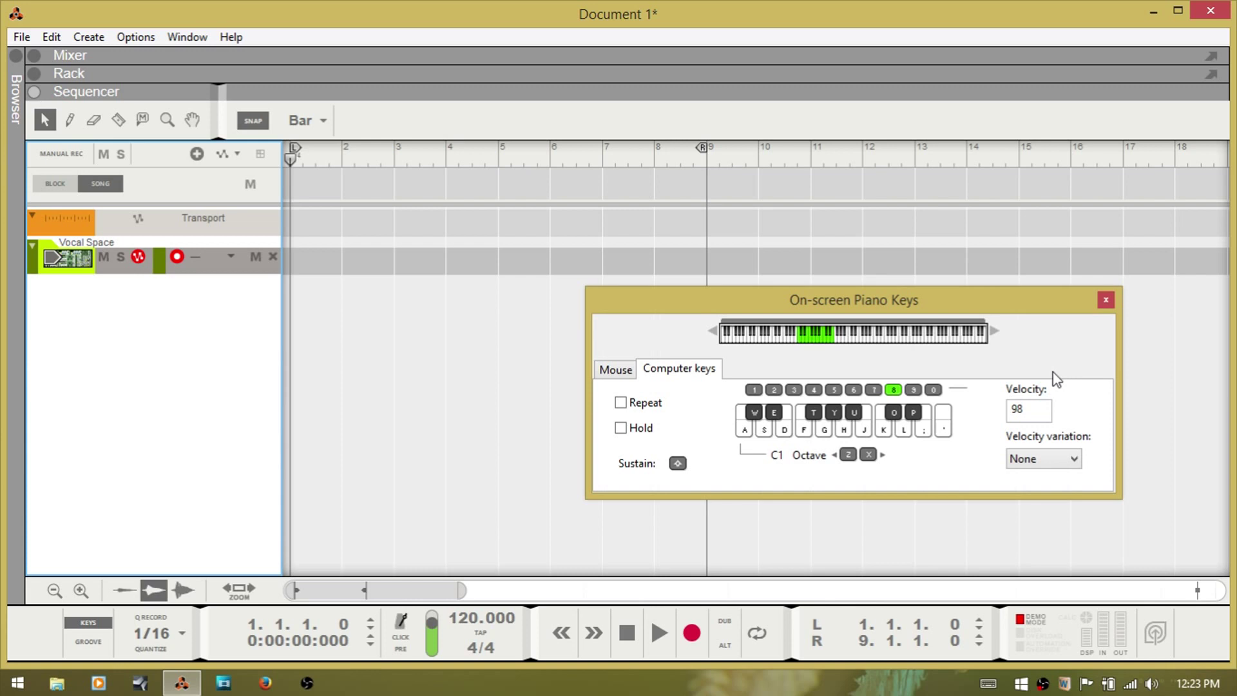
{"action": "key", "text": "F4"}
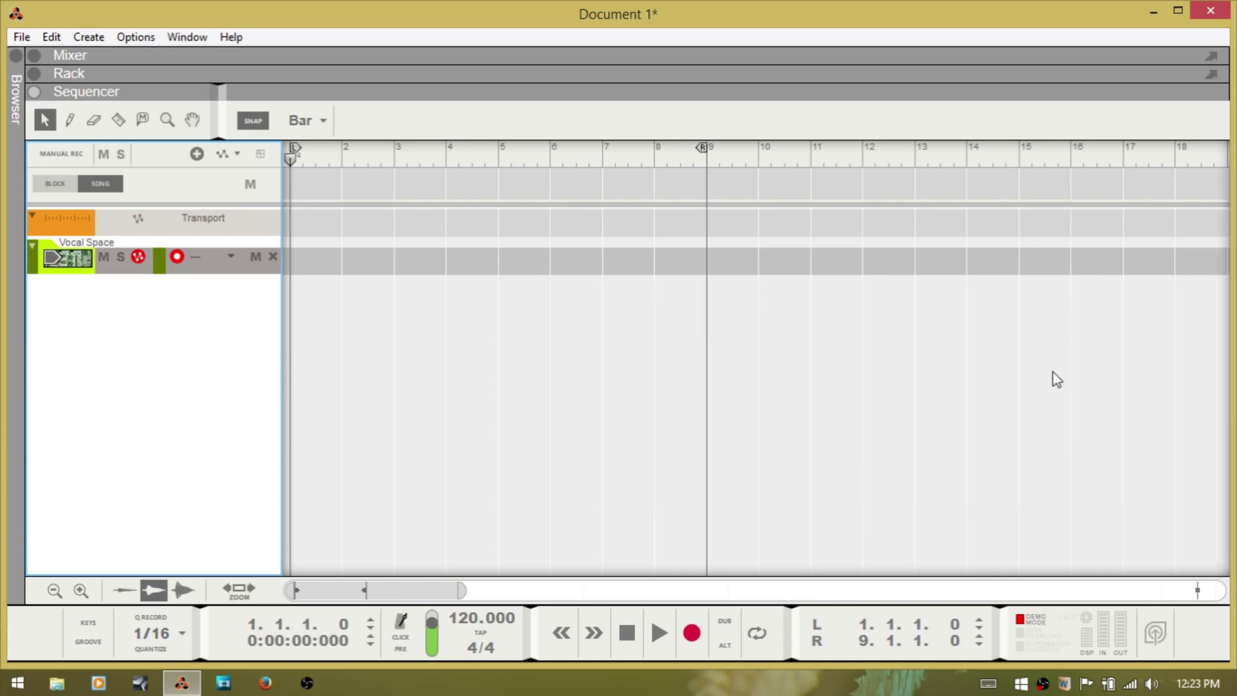
{"action": "key", "text": "F4"}
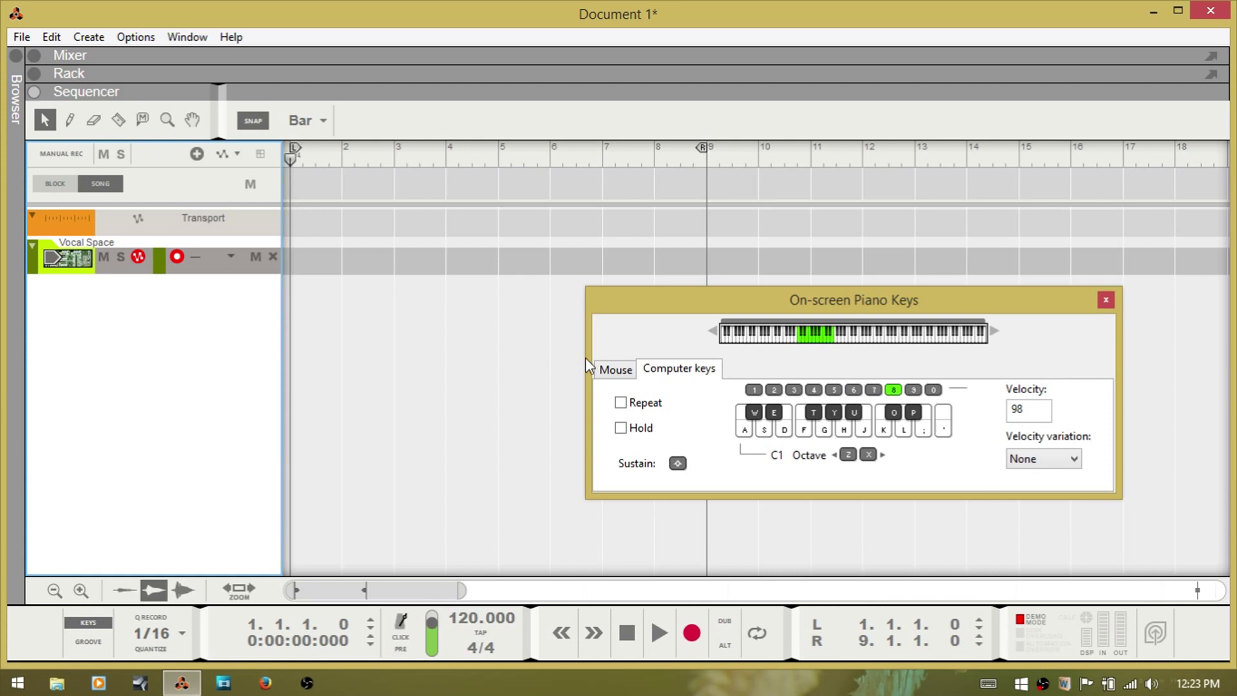
Switch the on-screen piano to its Mouse tab and test a few white and black keys.
{"action": "left_click", "coordinate": [615, 371]}
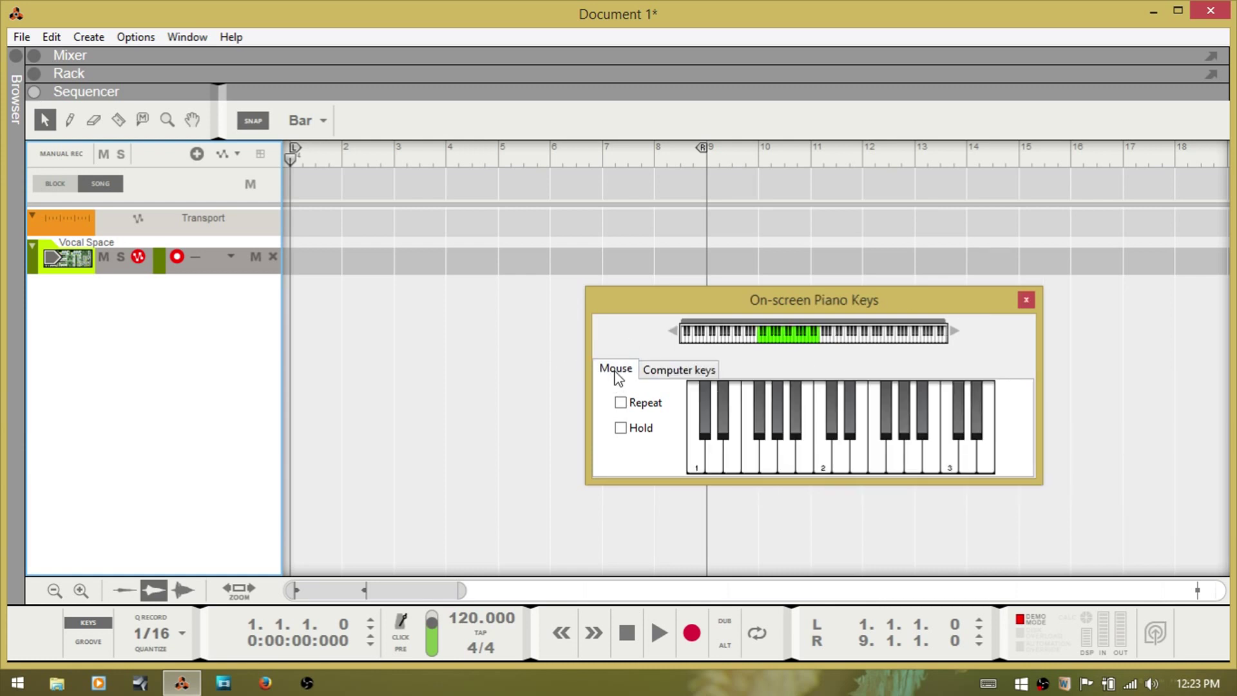
{"action": "left_click", "coordinate": [732, 453]}
{"action": "left_click", "coordinate": [807, 464]}
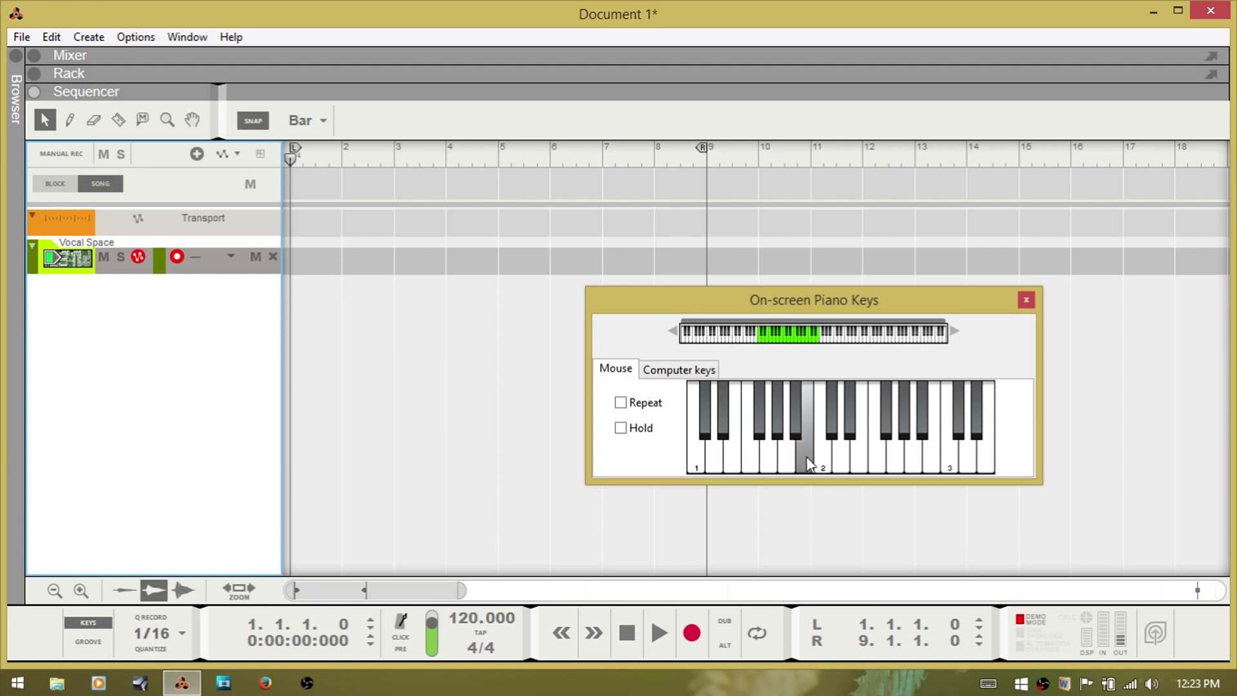
{"action": "left_click", "coordinate": [860, 461]}
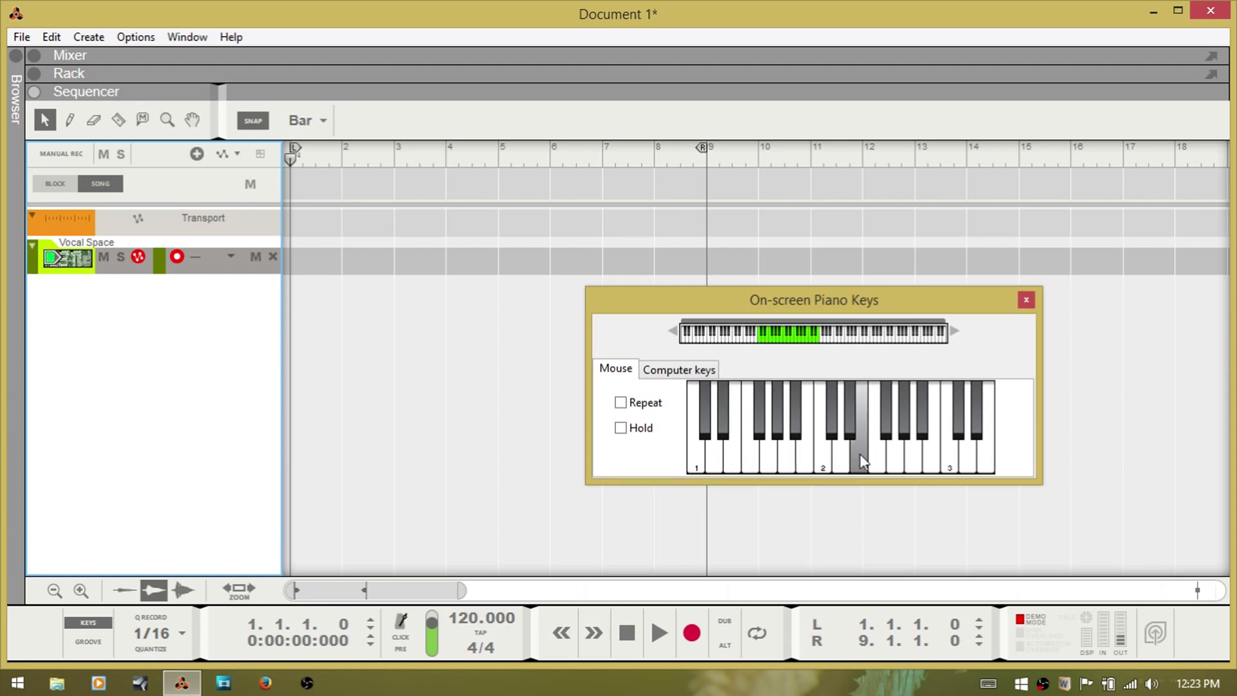
{"action": "left_click", "coordinate": [929, 459]}
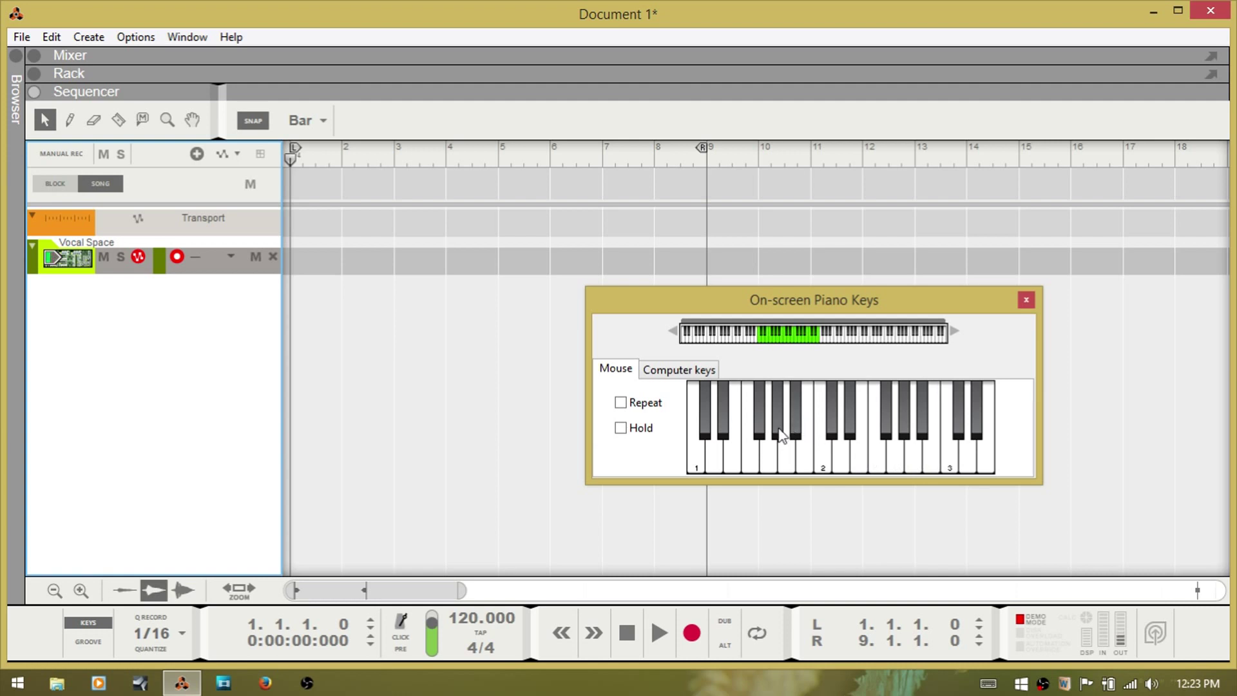
{"action": "left_click", "coordinate": [780, 433]}
Move the piano window up-left and widen it to five octaves, then play F, C3 and E.
{"action": "left_click_drag", "start_coordinate": [698, 299], "coordinate": [520, 230]}
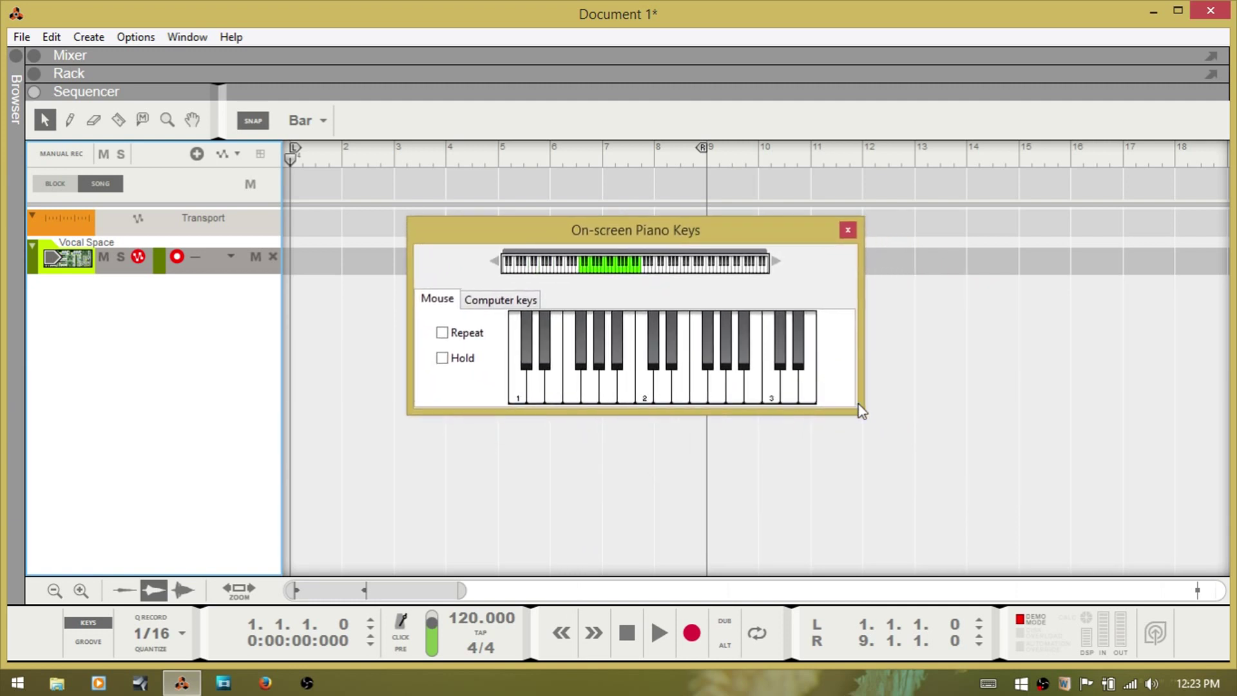
{"action": "left_click_drag", "start_coordinate": [859, 412], "coordinate": [1158, 445]}
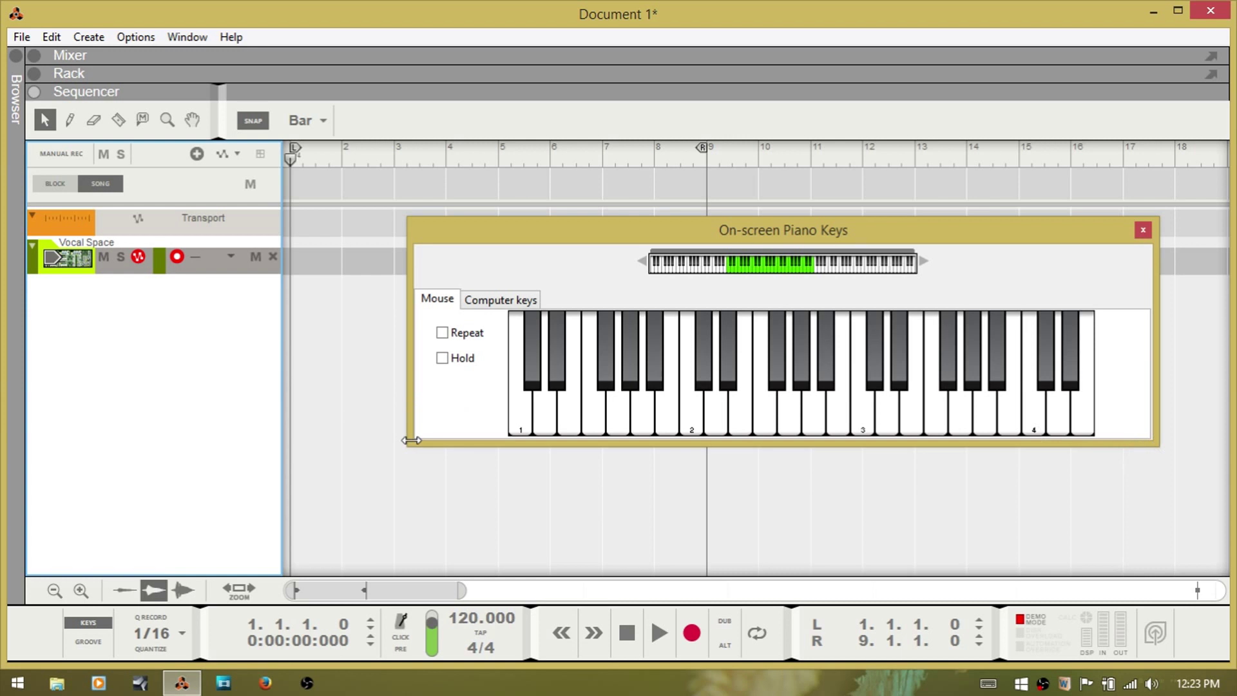
{"action": "left_click_drag", "start_coordinate": [410, 441], "coordinate": [271, 403]}
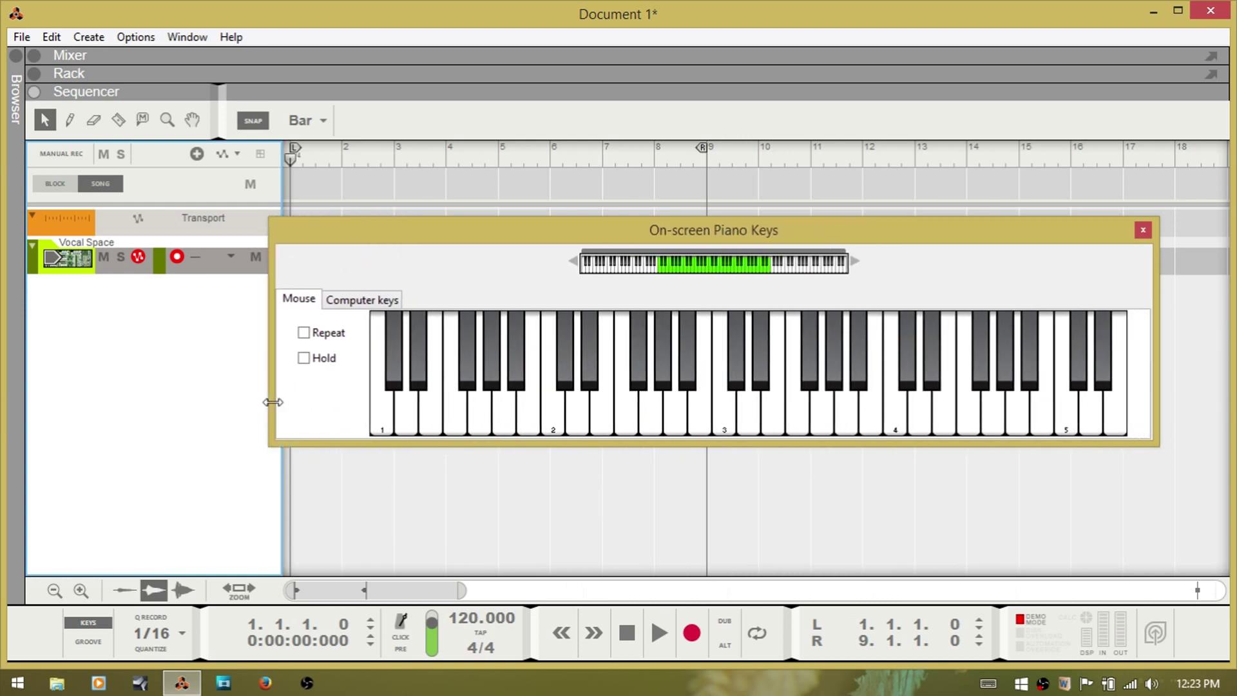
{"action": "left_click", "coordinate": [448, 400]}
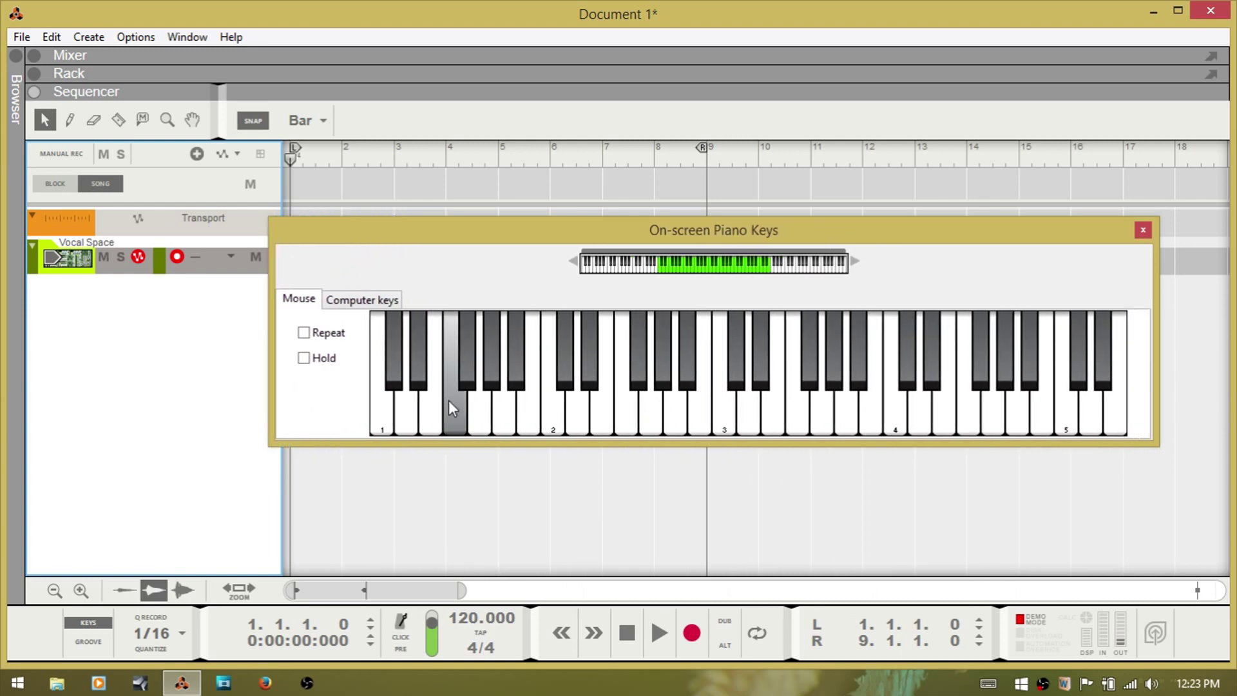
{"action": "left_click", "coordinate": [858, 415]}
{"action": "left_click", "coordinate": [937, 411]}
{"action": "left_click", "coordinate": [721, 411]}
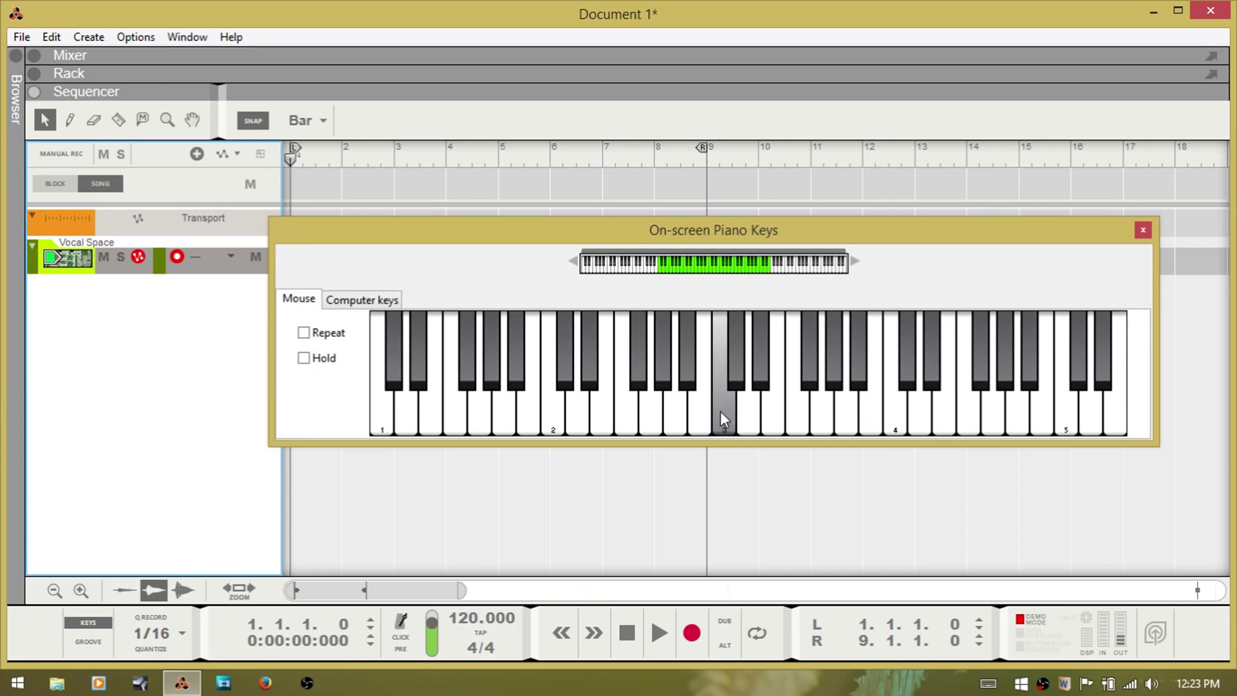
{"action": "left_click", "coordinate": [619, 419]}
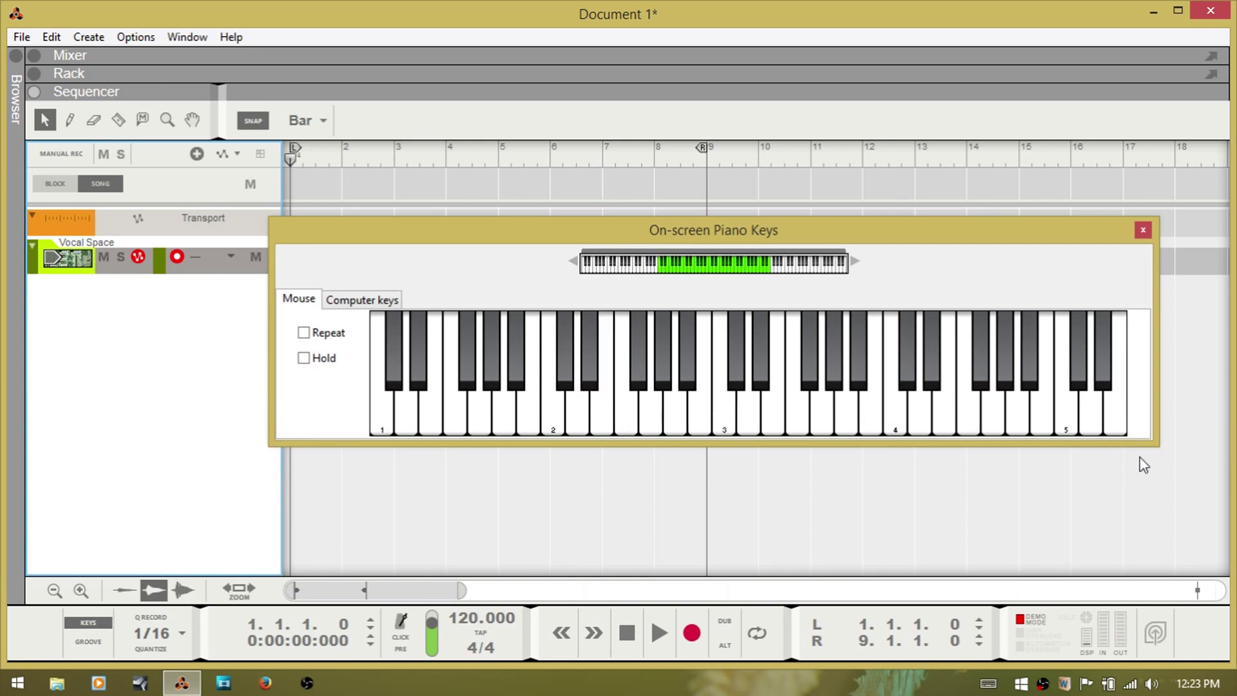
Shrink the piano window back to three octaves and play C2 and a lower F.
{"action": "left_click_drag", "start_coordinate": [1152, 441], "coordinate": [856, 440]}
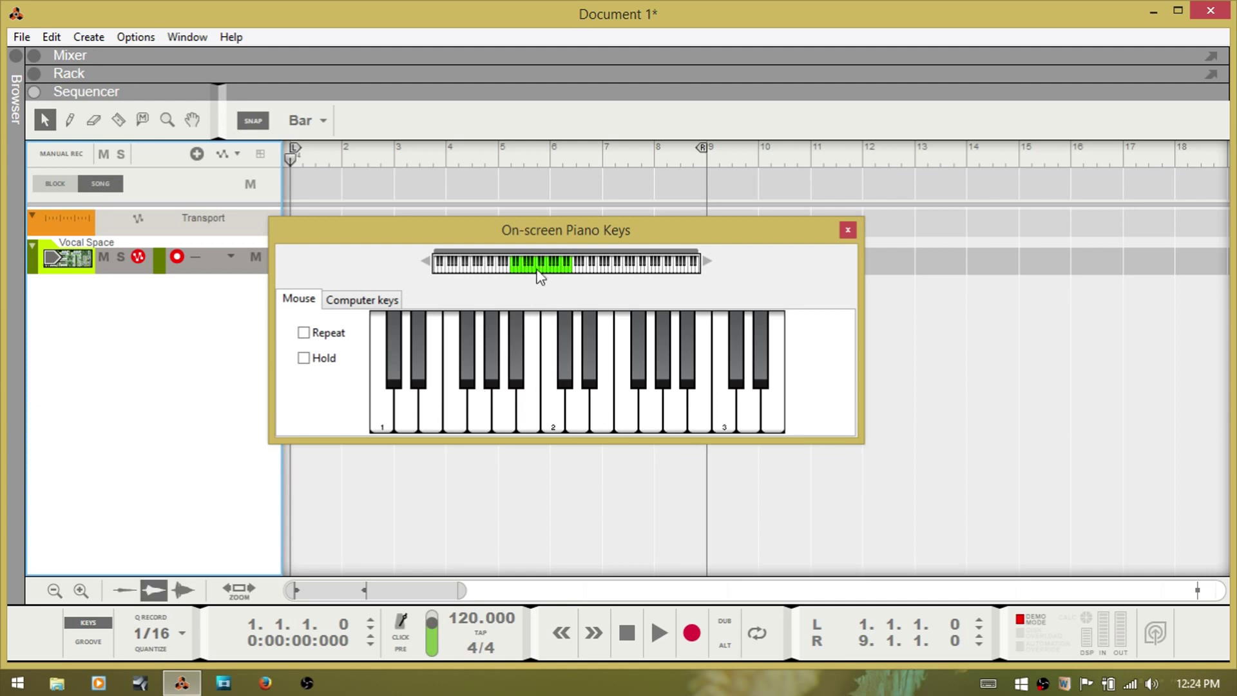
{"action": "left_click", "coordinate": [555, 397]}
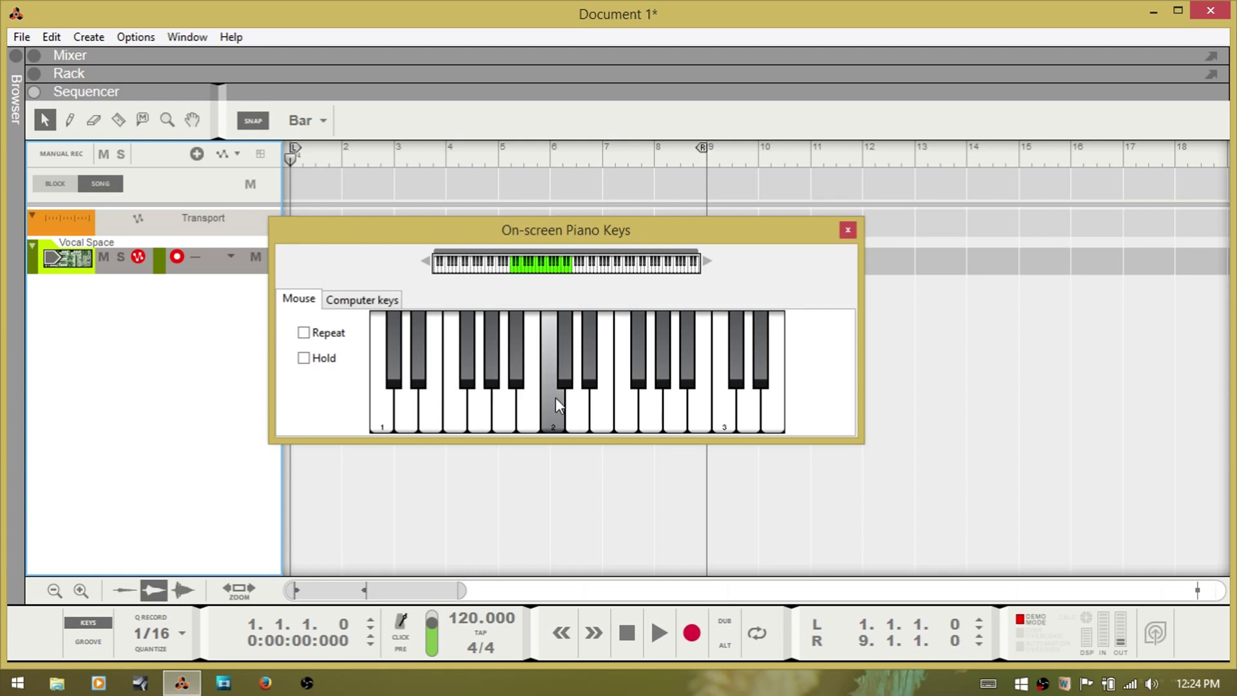
{"action": "left_click", "coordinate": [462, 396]}
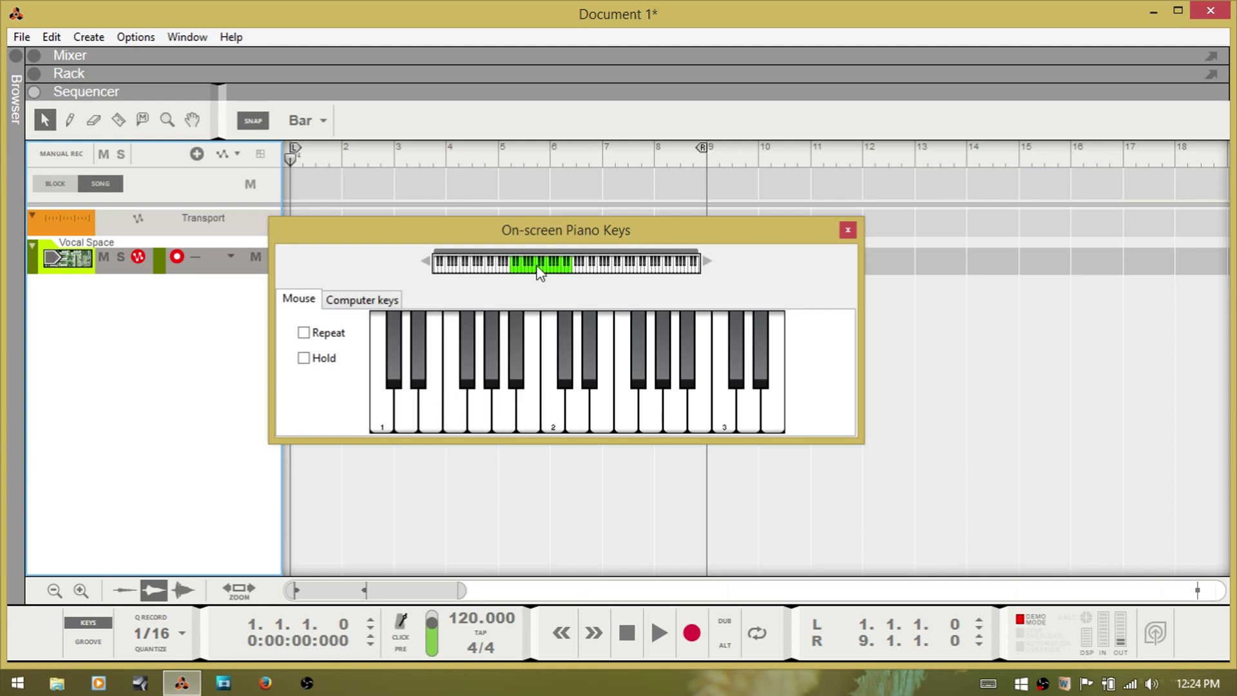
Shift the mini-keyboard range to octaves 4–6, then -1 to 1, finally settling on octaves 2–4.
{"action": "left_click_drag", "start_coordinate": [539, 269], "coordinate": [620, 274]}
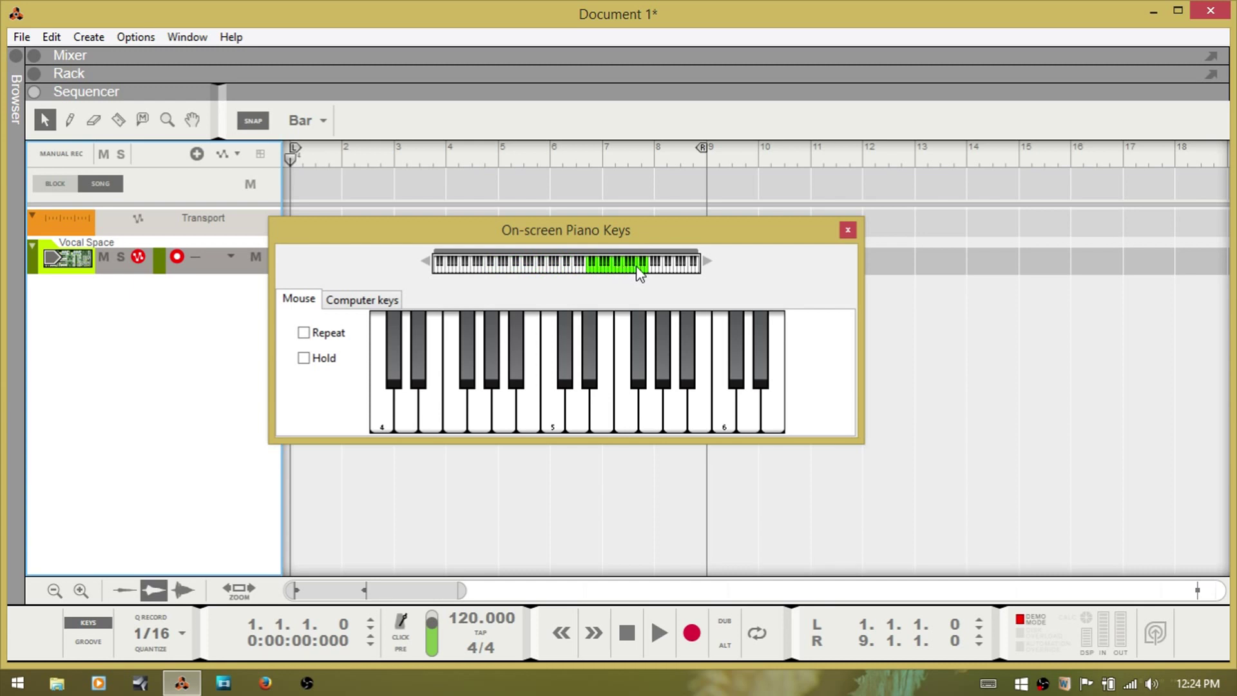
{"action": "left_click", "coordinate": [504, 415]}
{"action": "left_click", "coordinate": [577, 412]}
{"action": "left_click_drag", "start_coordinate": [623, 268], "coordinate": [509, 267]}
{"action": "left_click", "coordinate": [458, 413]}
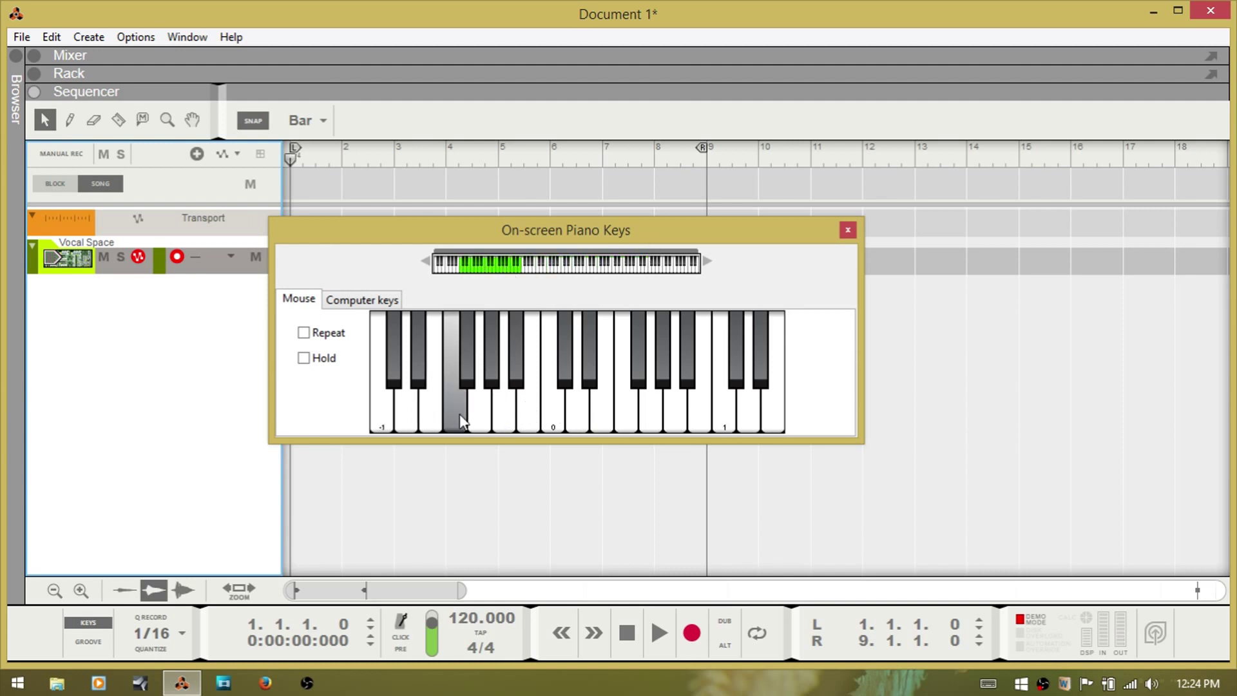
{"action": "left_click", "coordinate": [557, 417]}
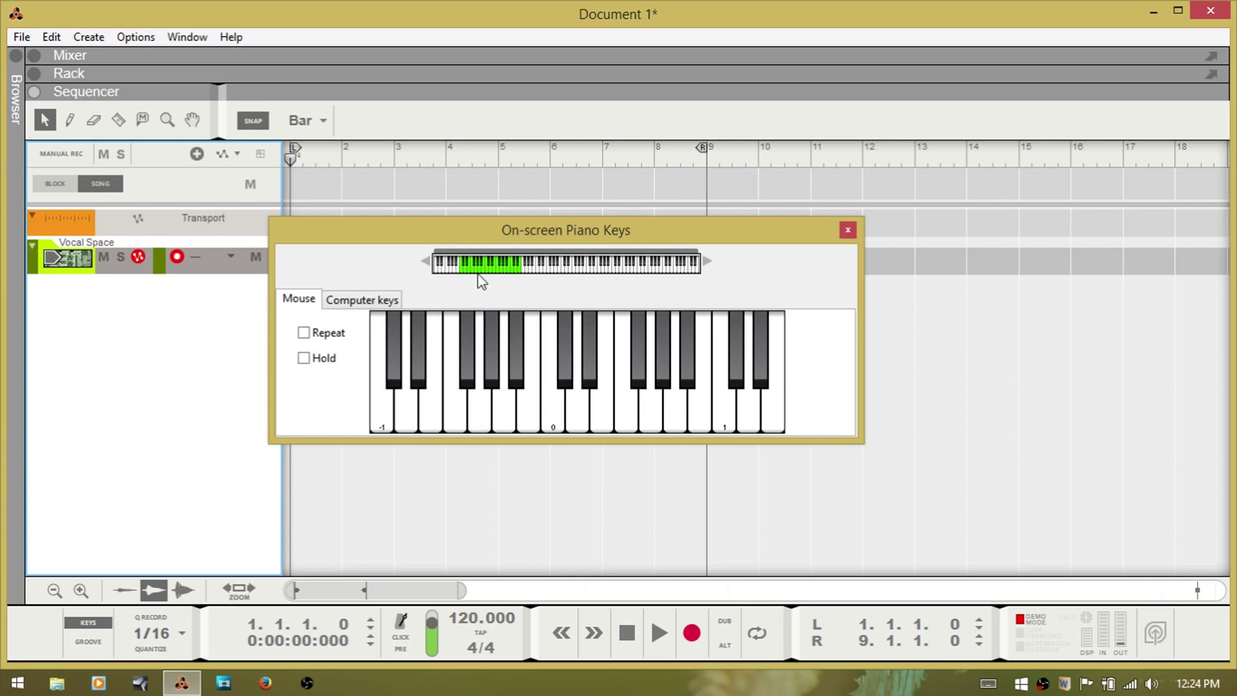
{"action": "left_click_drag", "start_coordinate": [490, 267], "coordinate": [569, 273]}
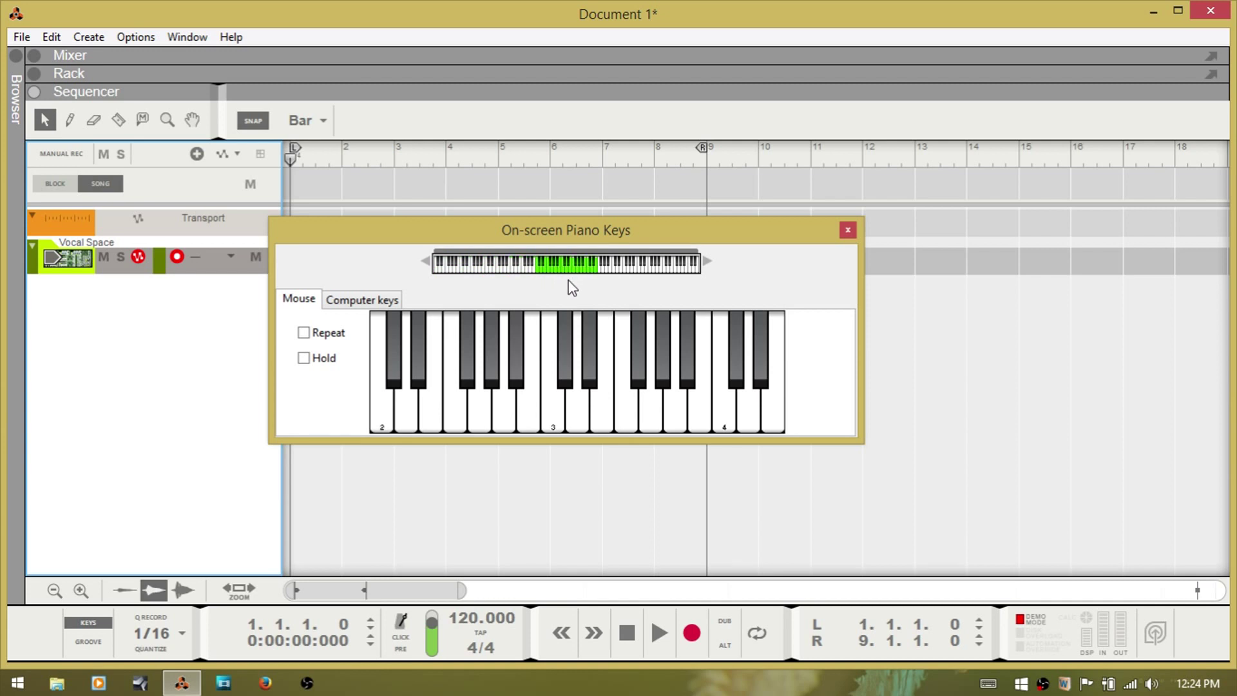
{"action": "left_click", "coordinate": [303, 333]}
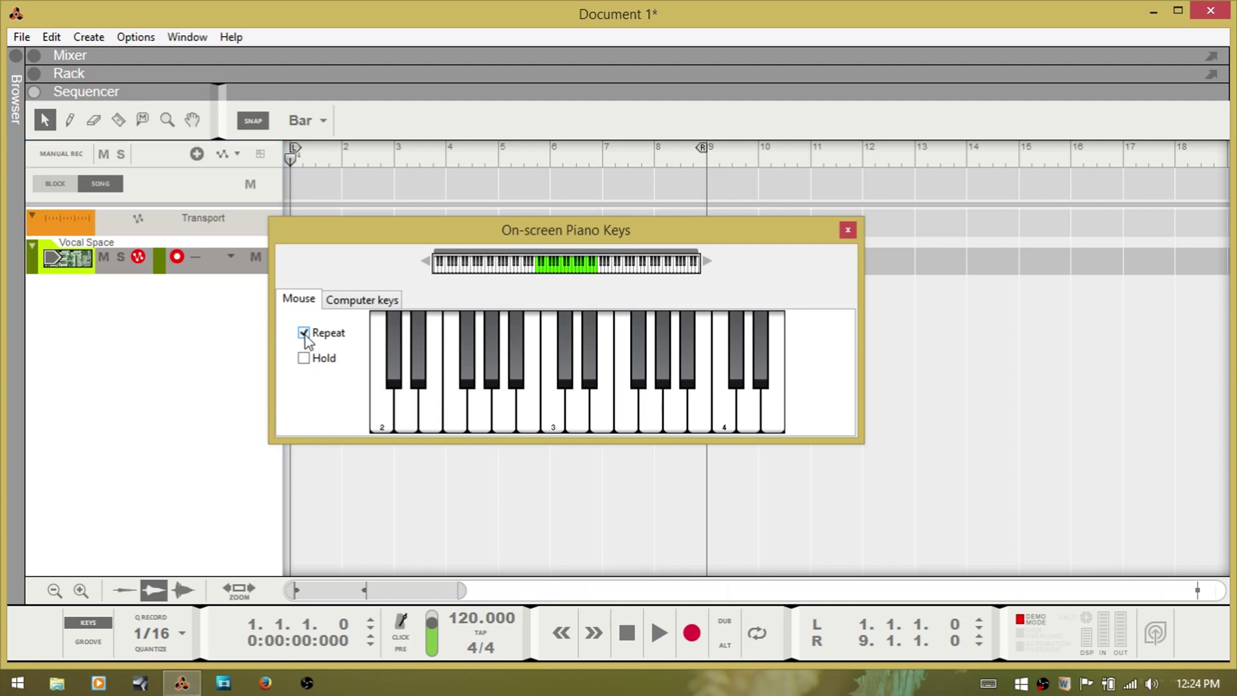
{"action": "left_click", "coordinate": [527, 408]}
{"action": "left_click", "coordinate": [305, 335]}
{"action": "left_click", "coordinate": [305, 359]}
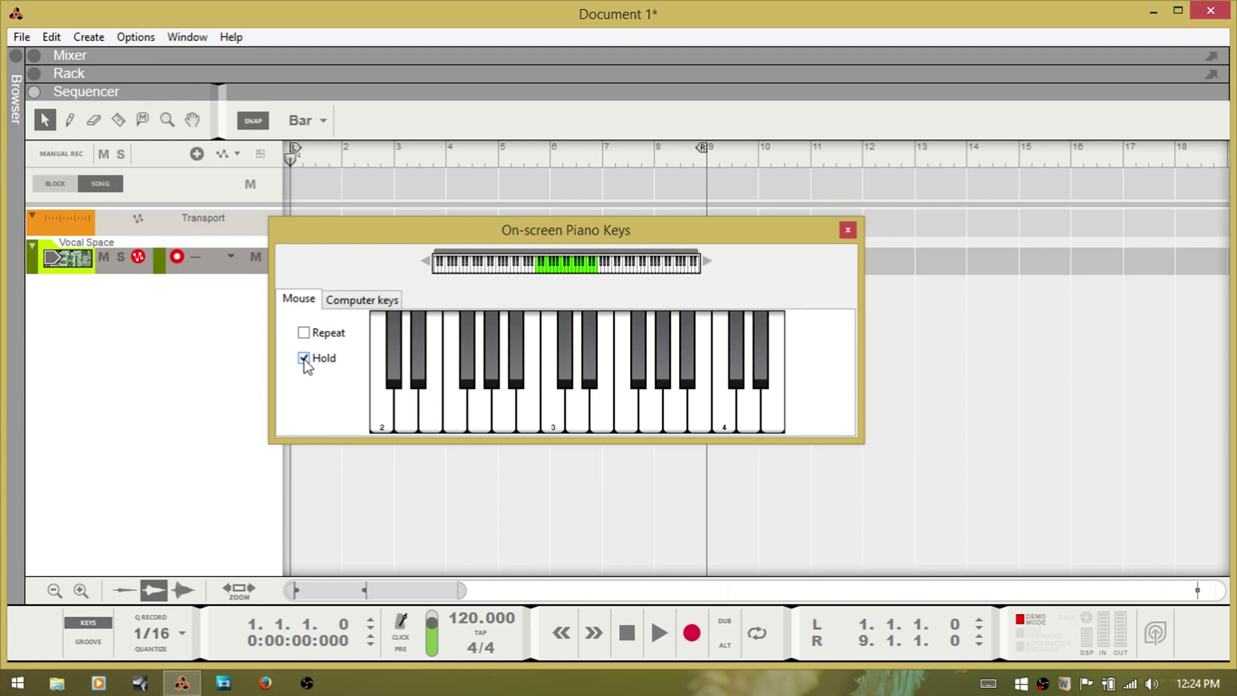
{"action": "left_click", "coordinate": [549, 415]}
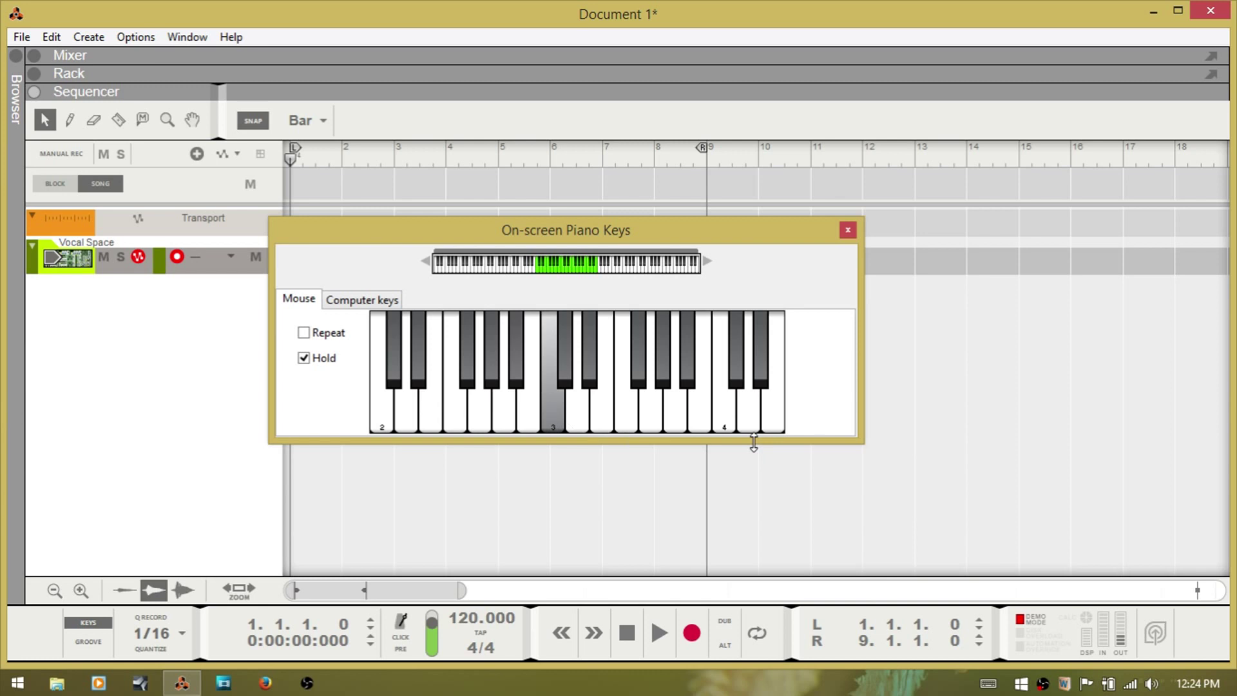
{"action": "left_click", "coordinate": [551, 402]}
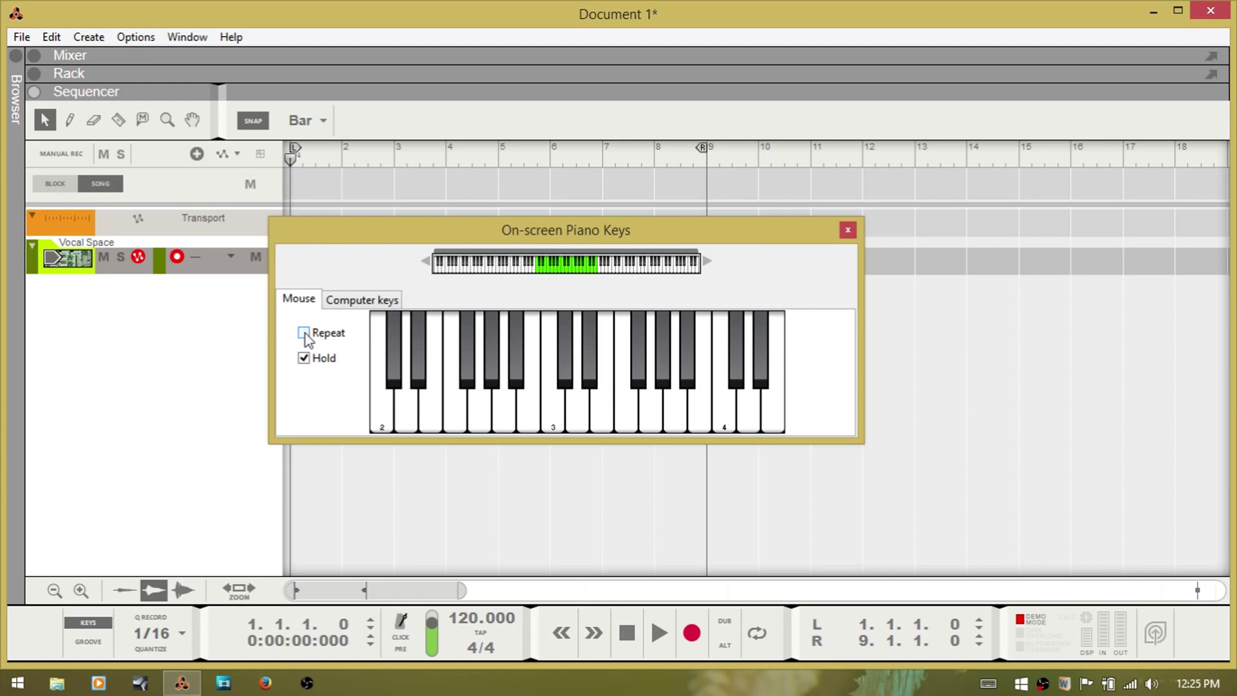
{"action": "left_click", "coordinate": [487, 422]}
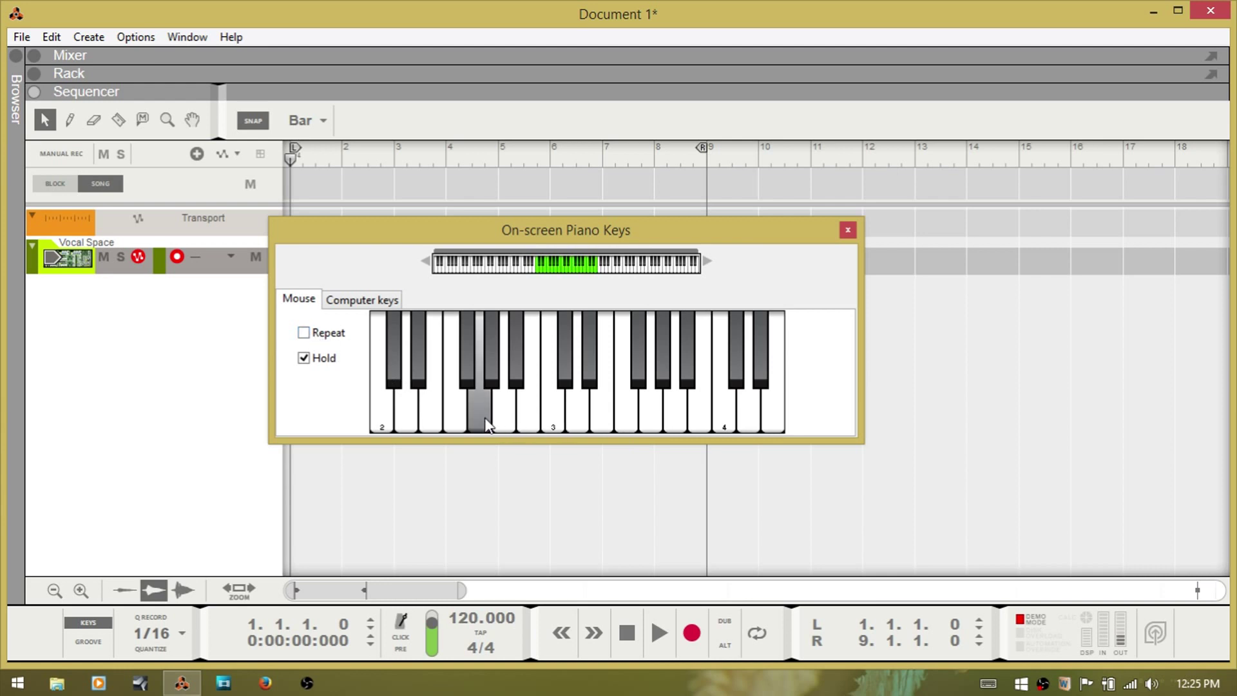
{"action": "left_click", "coordinate": [478, 407]}
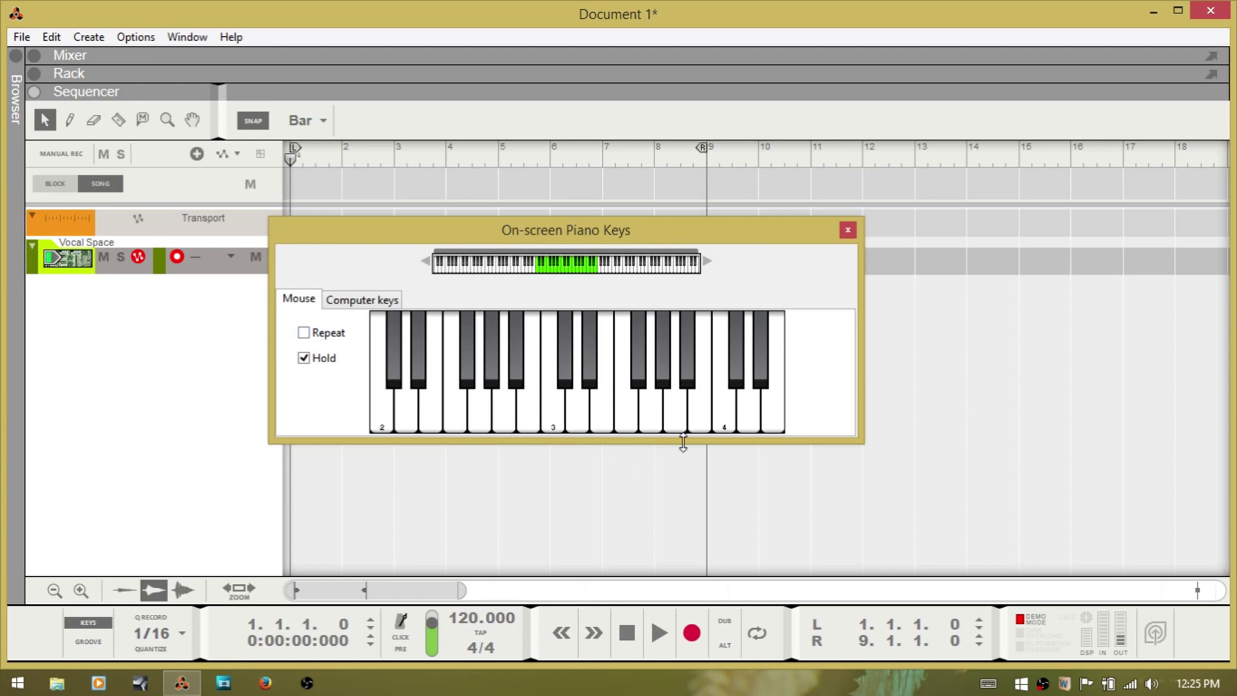
{"action": "left_click", "coordinate": [531, 423]}
{"action": "left_click", "coordinate": [304, 359]}
{"action": "left_click", "coordinate": [353, 303]}
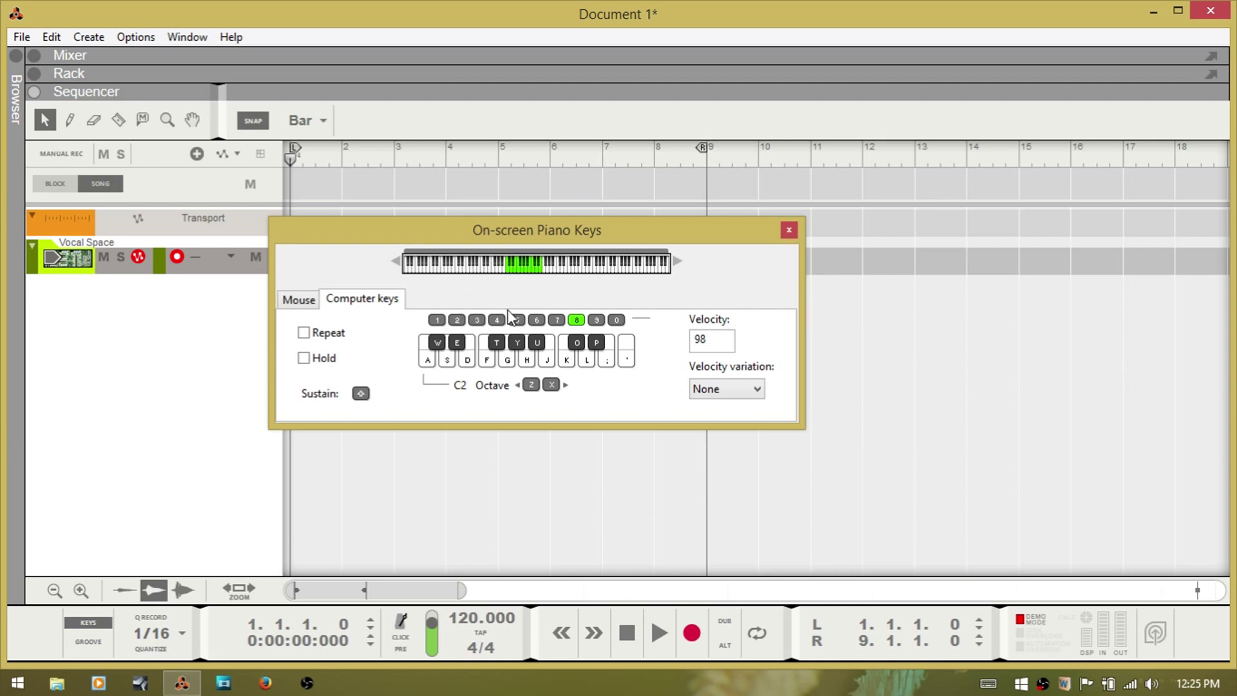
{"action": "key", "text": "g"}
{"action": "key", "text": "k"}
{"action": "key", "text": "l"}
{"action": "key", "text": "semicolon"}
{"action": "key", "text": "s"}
{"action": "key", "text": "g"}
{"action": "key", "text": "k"}
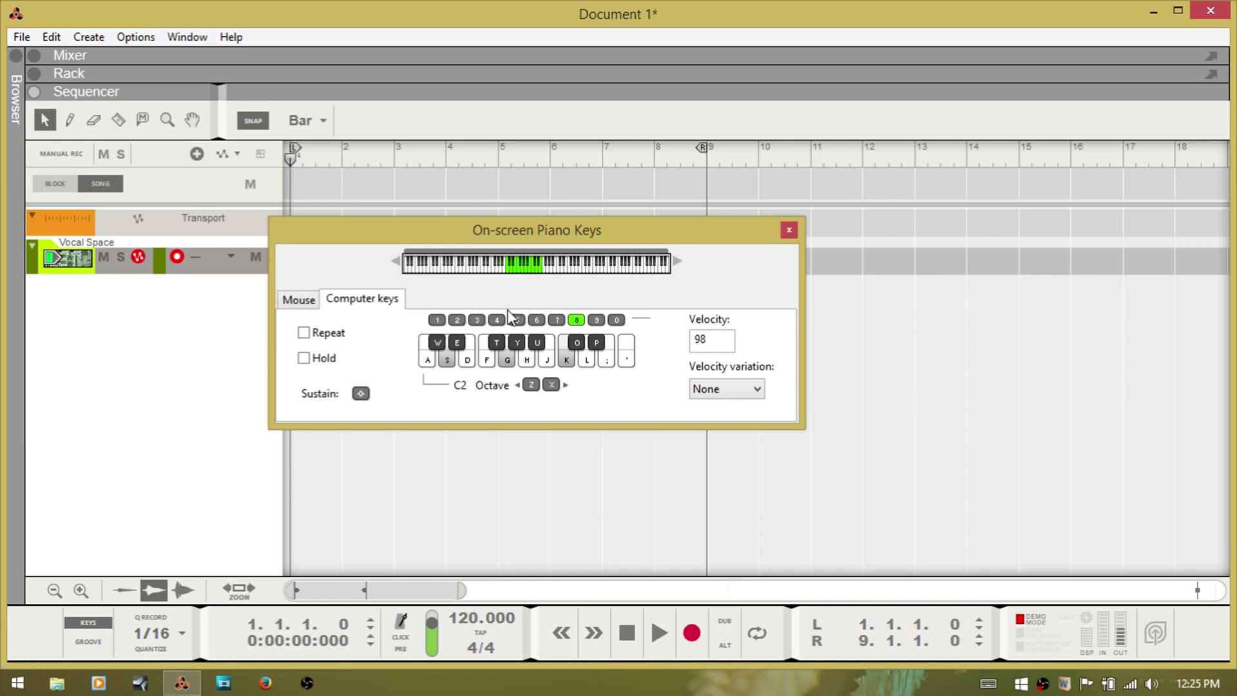
{"action": "key", "text": "a"}
{"action": "key", "text": "f"}
{"action": "key", "text": "j"}
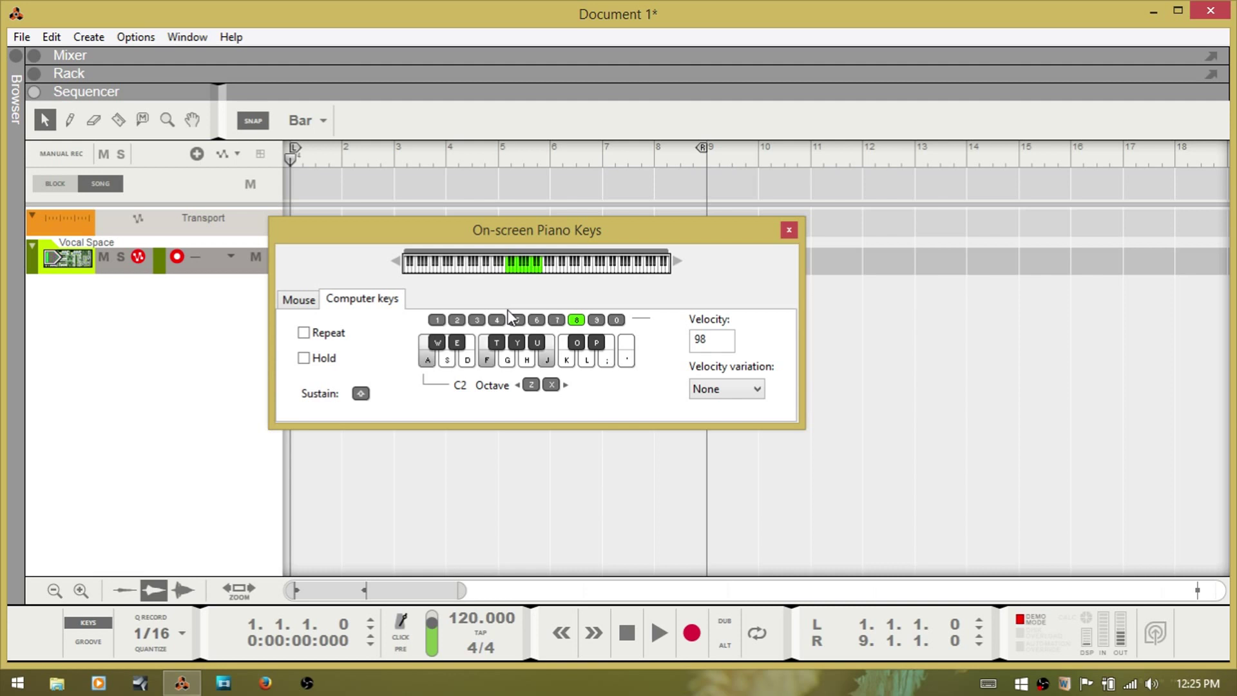
{"action": "key", "text": "k"}
{"action": "key", "text": "a"}
{"action": "key", "text": "d"}
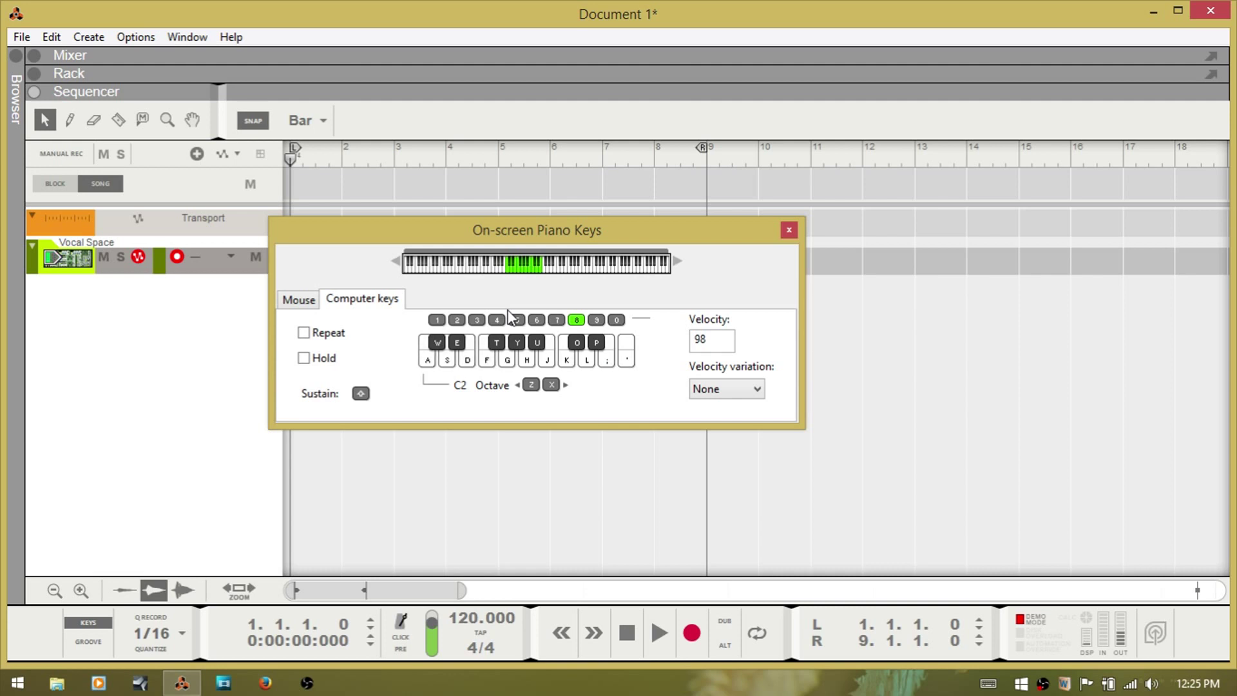
{"action": "key", "text": "apostrophe"}
{"action": "key", "text": "semicolon"}
{"action": "key", "text": "l"}
{"action": "key", "text": "s"}
{"action": "key", "text": "g"}
{"action": "key", "text": "k"}
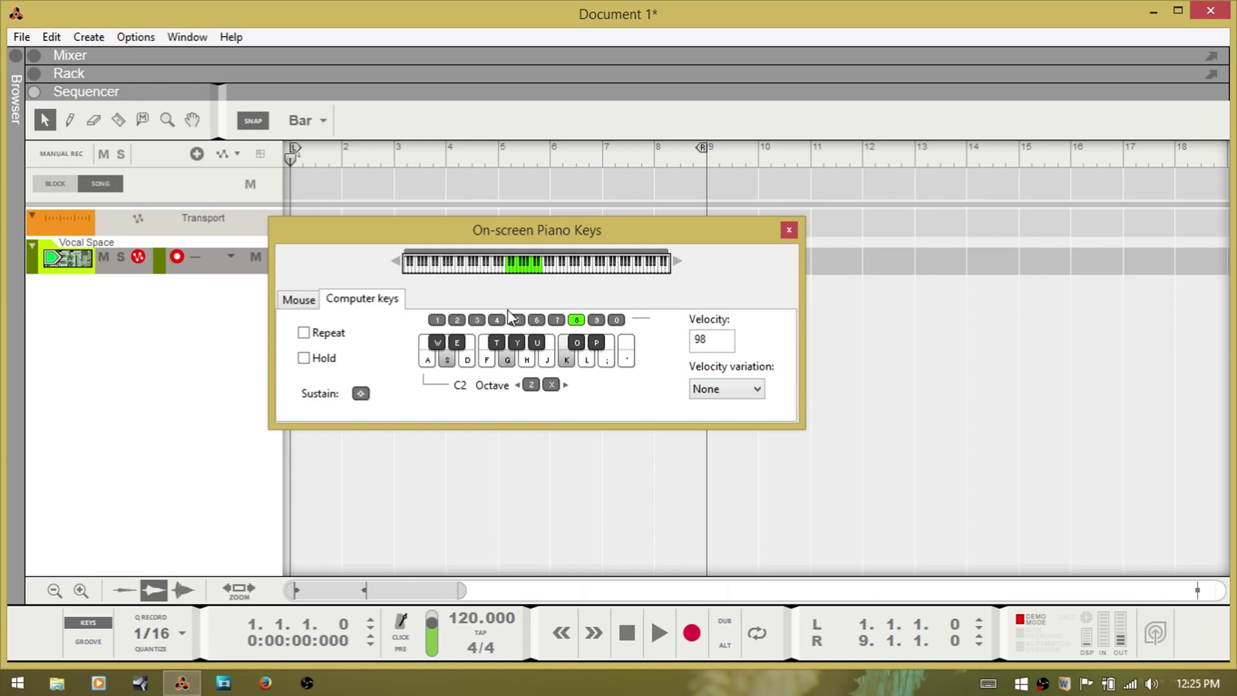
{"action": "key", "text": "s"}
{"action": "key", "text": "f"}
{"action": "key", "text": "h"}
{"action": "key", "text": "semicolon"}
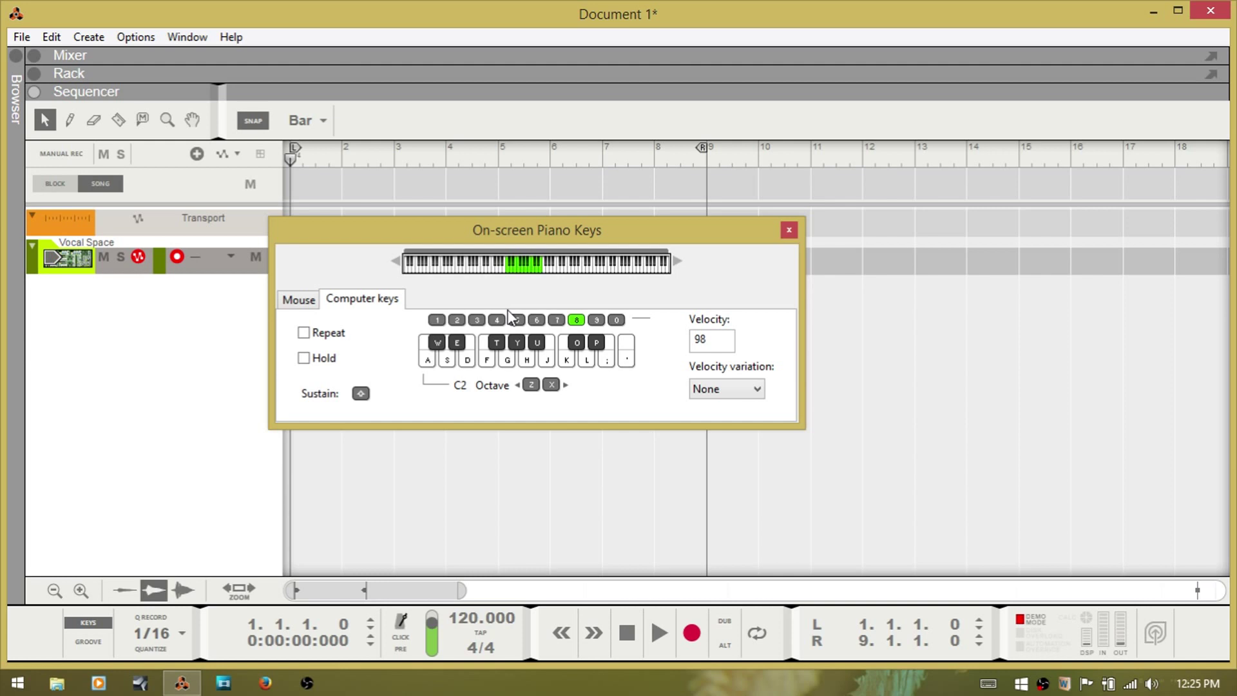
{"action": "key", "text": "z"}
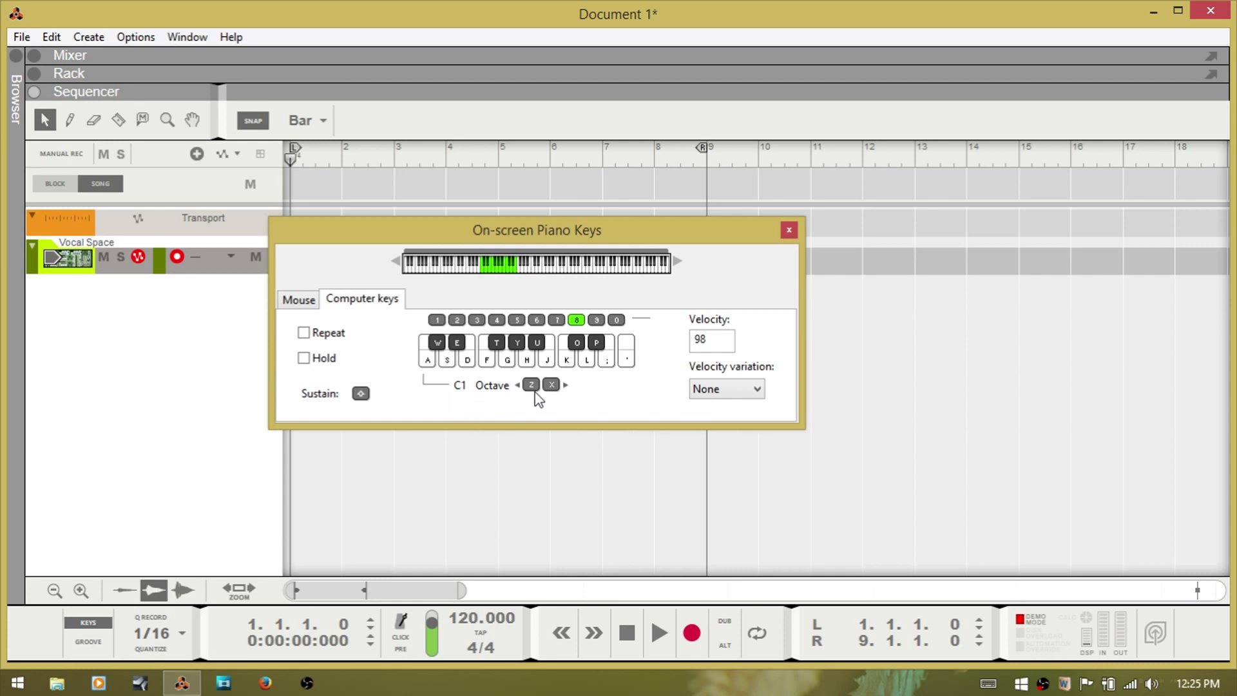
{"action": "key", "text": "x"}
{"action": "key", "text": "z"}
{"action": "key", "text": "g"}
{"action": "key", "text": "k"}
{"action": "key", "text": "l"}
{"action": "key", "text": "g"}
{"action": "key", "text": "s"}
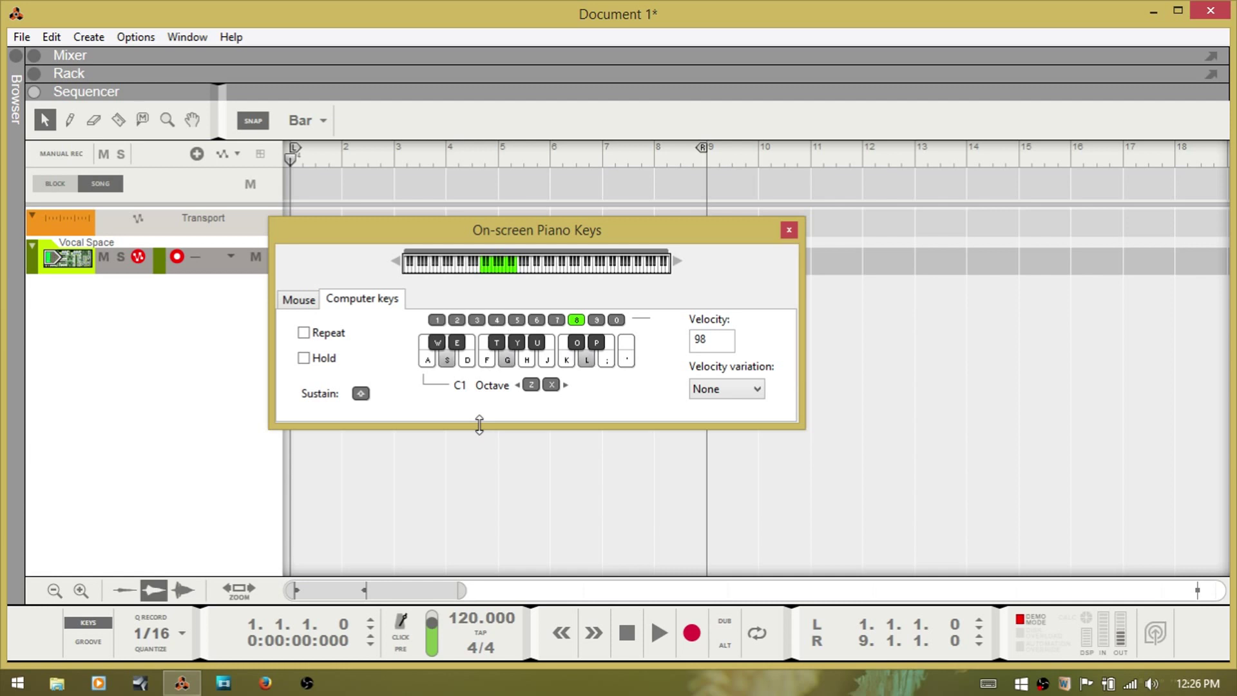
{"action": "key", "text": "semicolon"}
{"action": "key", "text": "d"}
{"action": "key", "text": "apostrophe"}
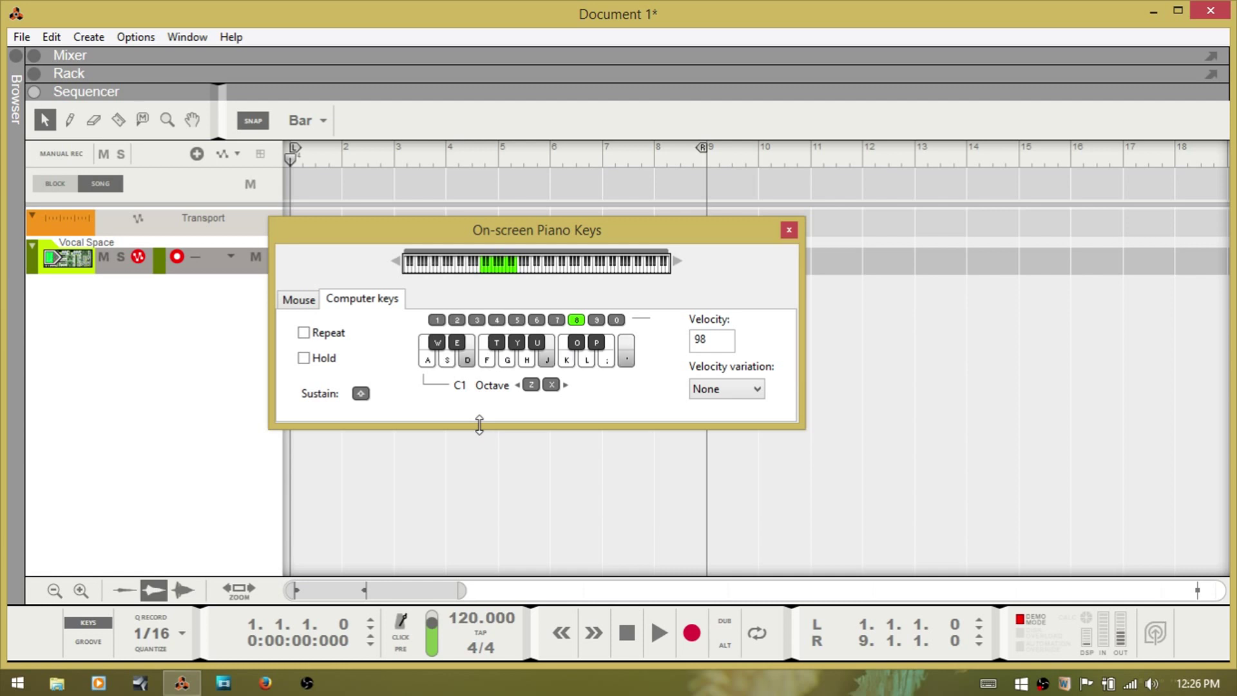
{"action": "key", "text": "semicolon"}
{"action": "key", "text": "j"}
{"action": "key", "text": "l"}
{"action": "key", "text": "s"}
{"action": "key", "text": "g"}
{"action": "key", "text": "k"}
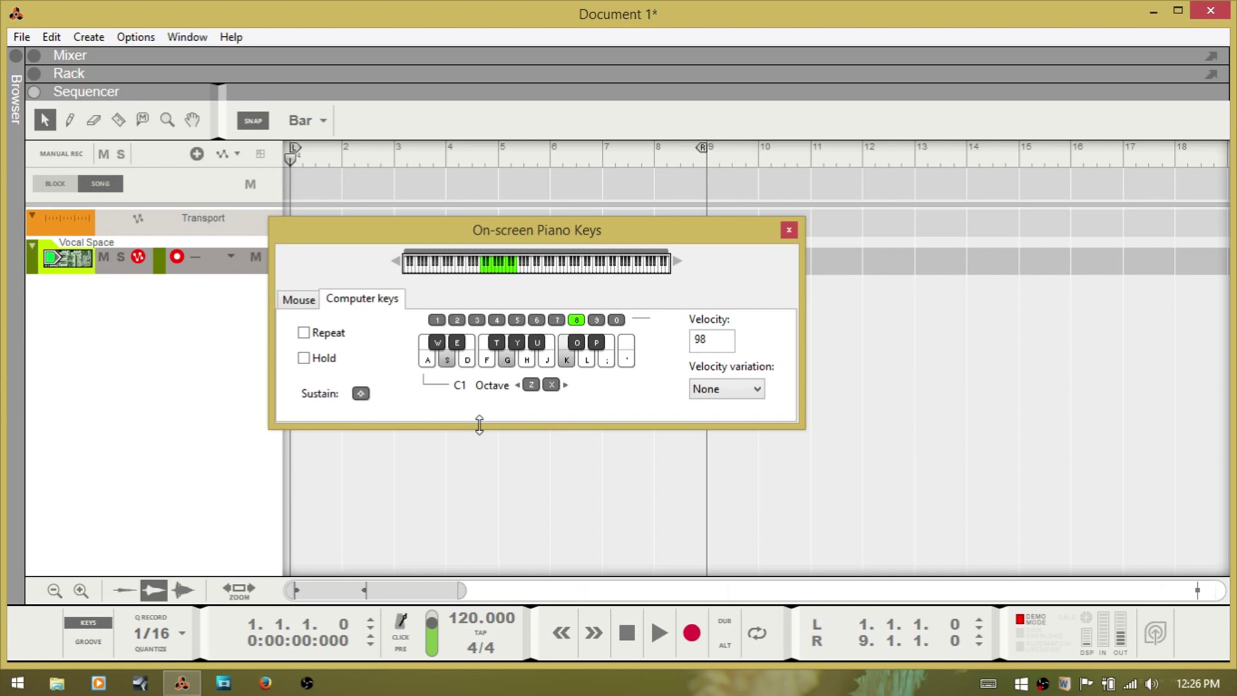
{"action": "key", "text": "l"}
{"action": "key", "text": "f"}
{"action": "key", "text": "s"}
{"action": "key", "text": "h"}
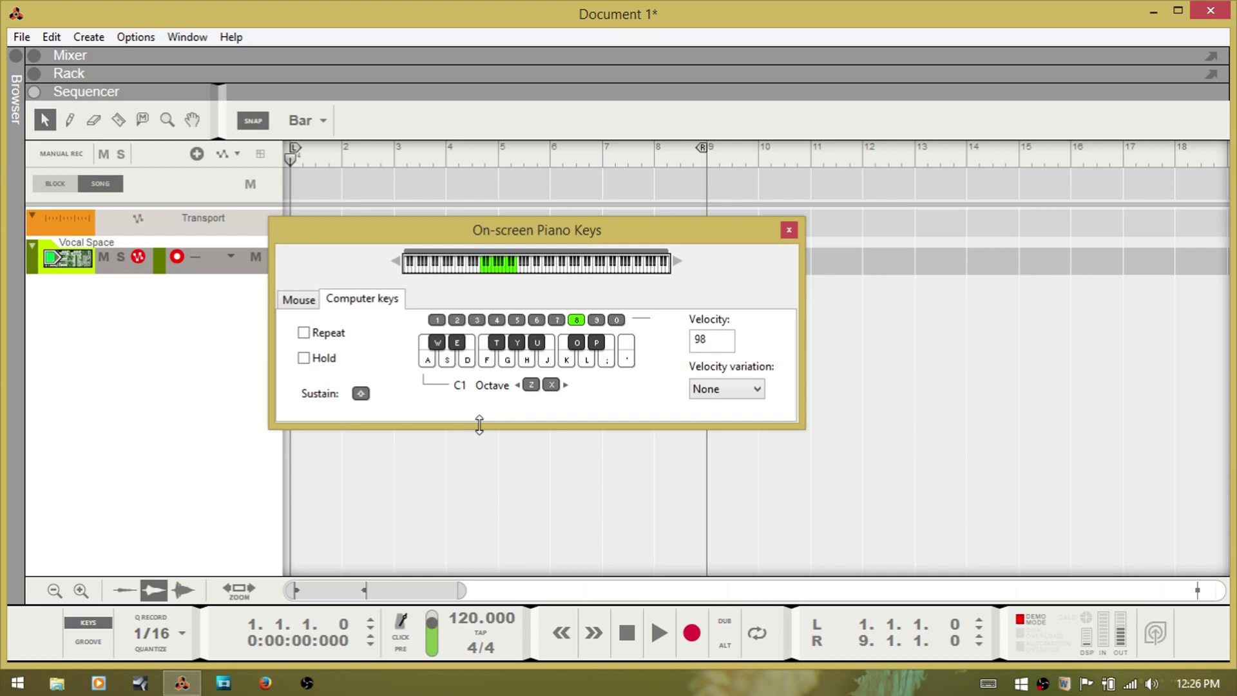
{"action": "key", "text": "z"}
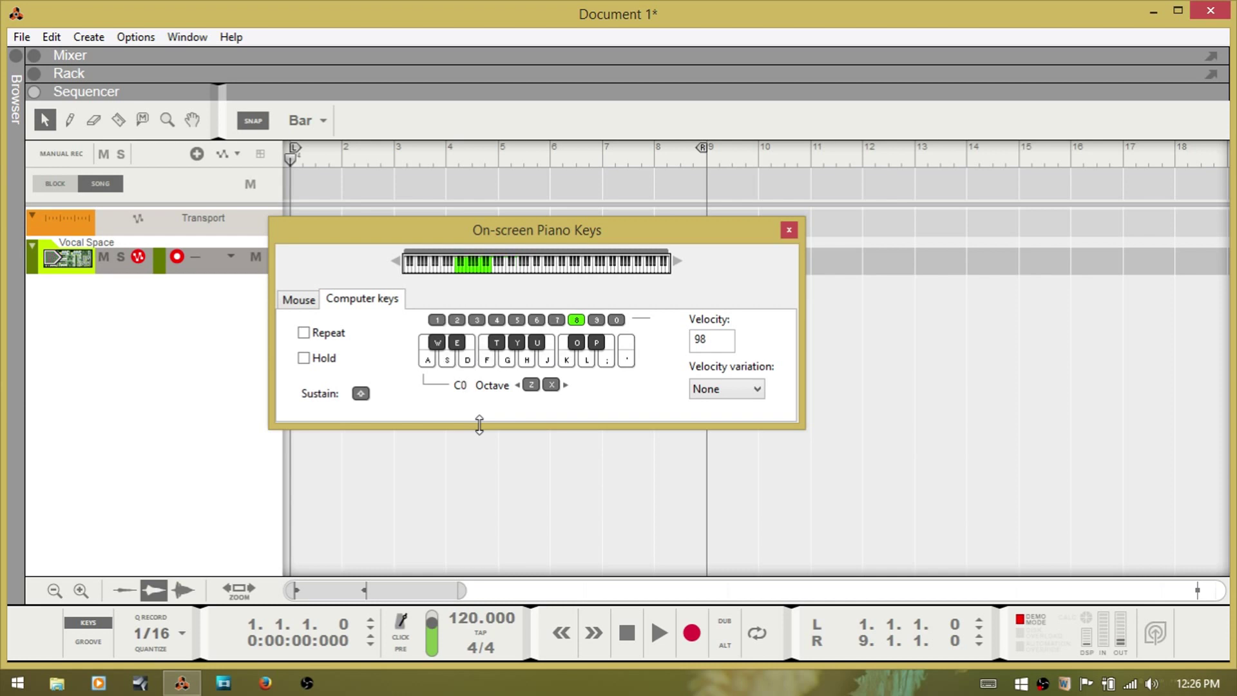
{"action": "key", "text": "h"}
{"action": "key", "text": "l"}
{"action": "key", "text": "semicolon"}
{"action": "key", "text": "s"}
{"action": "key", "text": "g"}
{"action": "key", "text": "x"}
{"action": "key", "text": "x"}
{"action": "key", "text": "x"}
{"action": "key", "text": "x"}
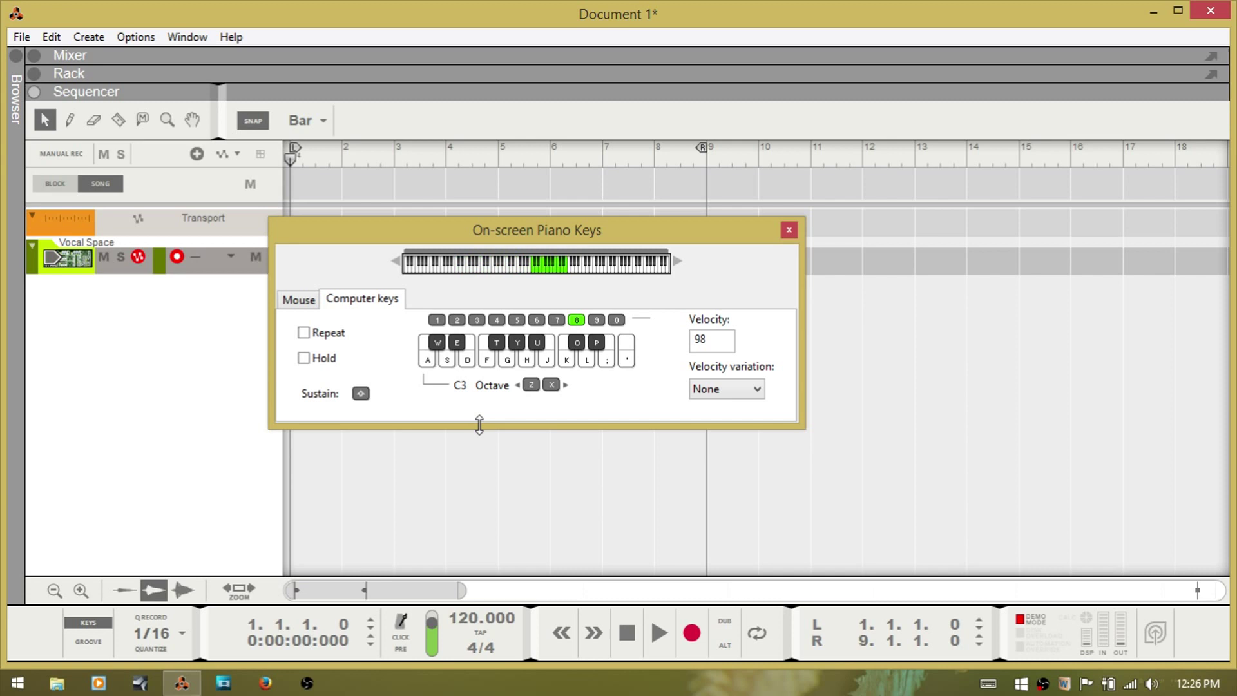
{"action": "key", "text": "l"}
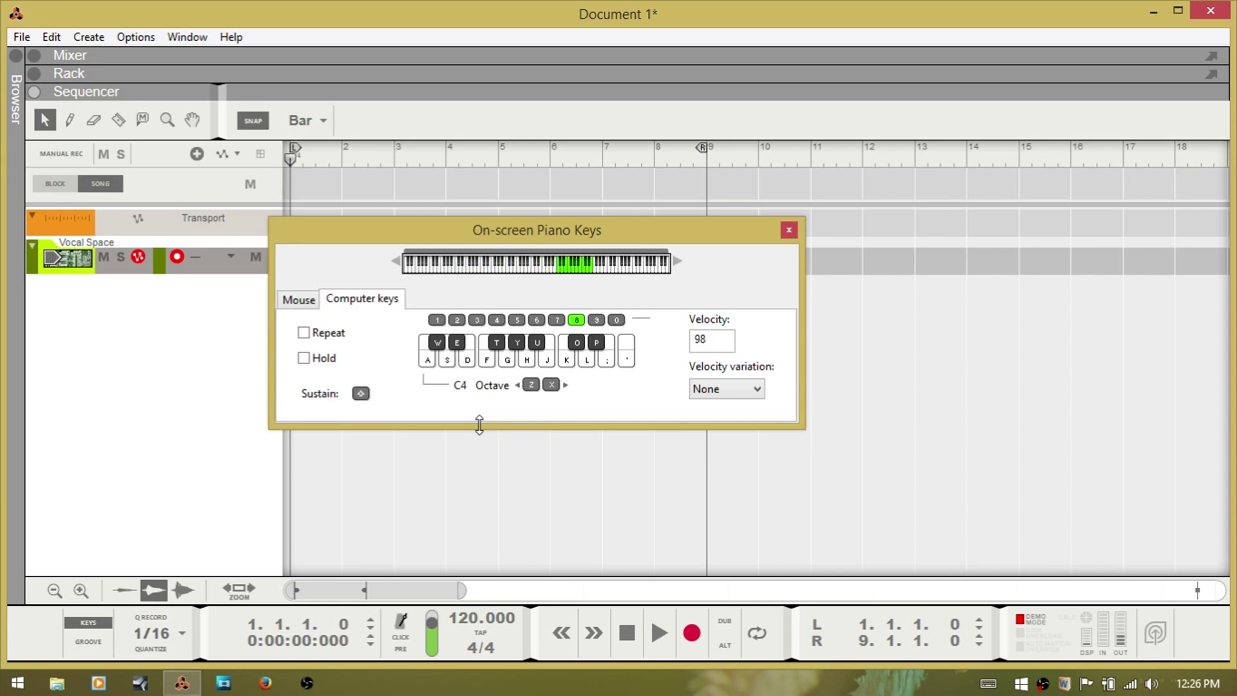
{"action": "key", "text": "s"}
{"action": "key", "text": "f"}
{"action": "key", "text": "g"}
{"action": "key", "text": "a"}
{"action": "key", "text": "z"}
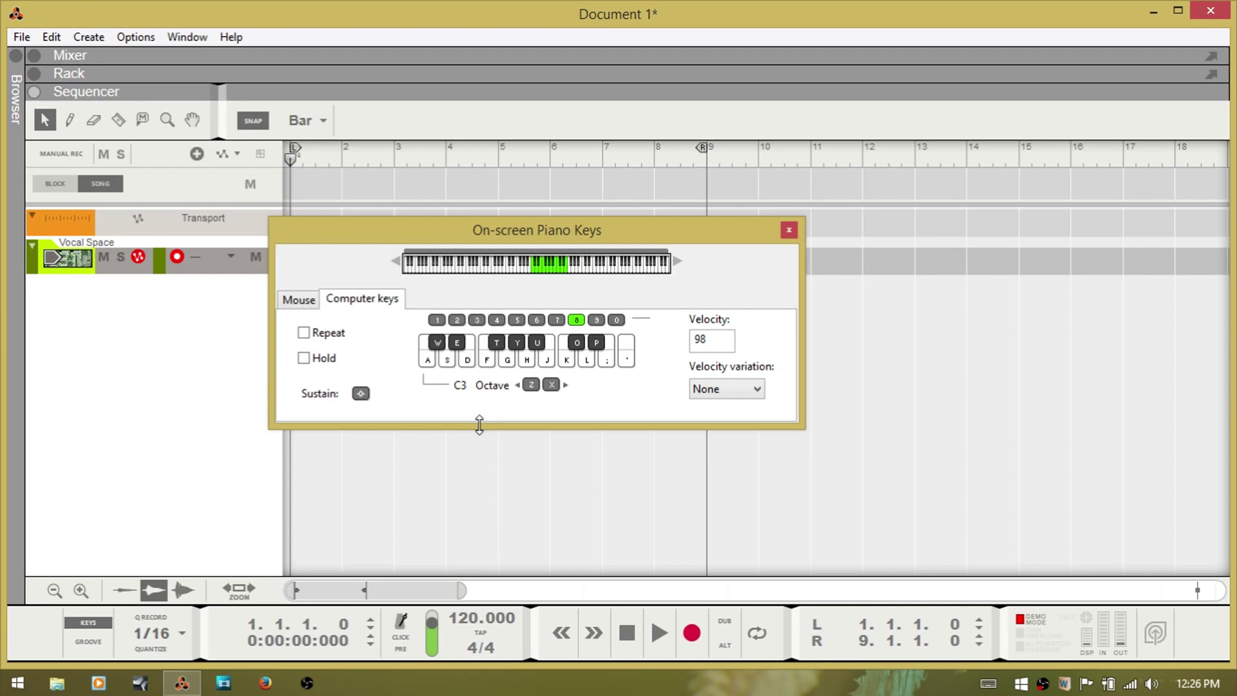
{"action": "key", "text": "s"}
{"action": "key", "text": "g"}
{"action": "key", "text": "k"}
{"action": "key", "text": "l"}
{"action": "key", "text": "z"}
{"action": "key", "text": "g"}
{"action": "key", "text": "s"}
{"action": "key", "text": "k"}
{"action": "key", "text": "l"}
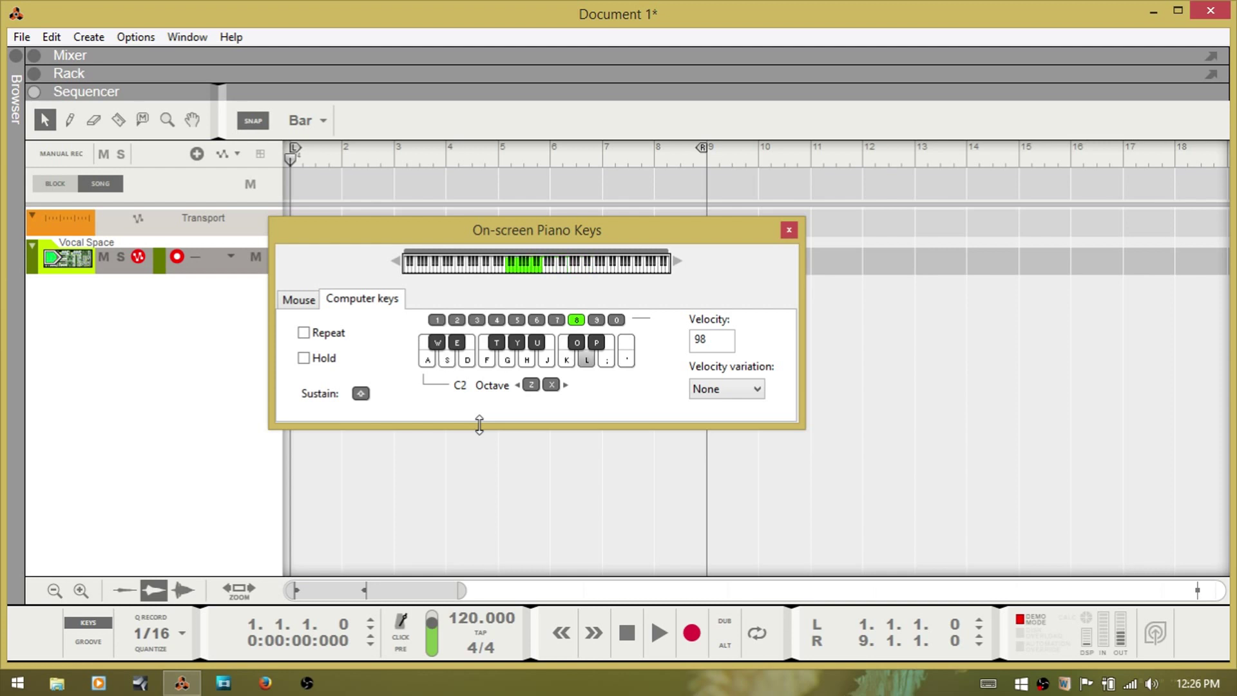
{"action": "key", "text": "s"}
{"action": "key", "text": "f"}
{"action": "key", "text": "h"}
{"action": "key", "text": "semicolon"}
{"action": "key", "text": "a"}
{"action": "key", "text": "j"}
{"action": "key", "text": "d"}
{"action": "left_click", "coordinate": [301, 334]}
{"action": "key", "text": "d"}
{"action": "key", "text": "d"}
{"action": "key", "text": "d"}
{"action": "key", "text": "d"}
{"action": "key", "text": "d"}
{"action": "key", "text": "d"}
{"action": "key", "text": "d"}
{"action": "key", "text": "d"}
{"action": "key", "text": "d"}
{"action": "key", "text": "d"}
{"action": "left_click", "coordinate": [303, 332]}
{"action": "left_click", "coordinate": [304, 358]}
{"action": "key", "text": "d"}
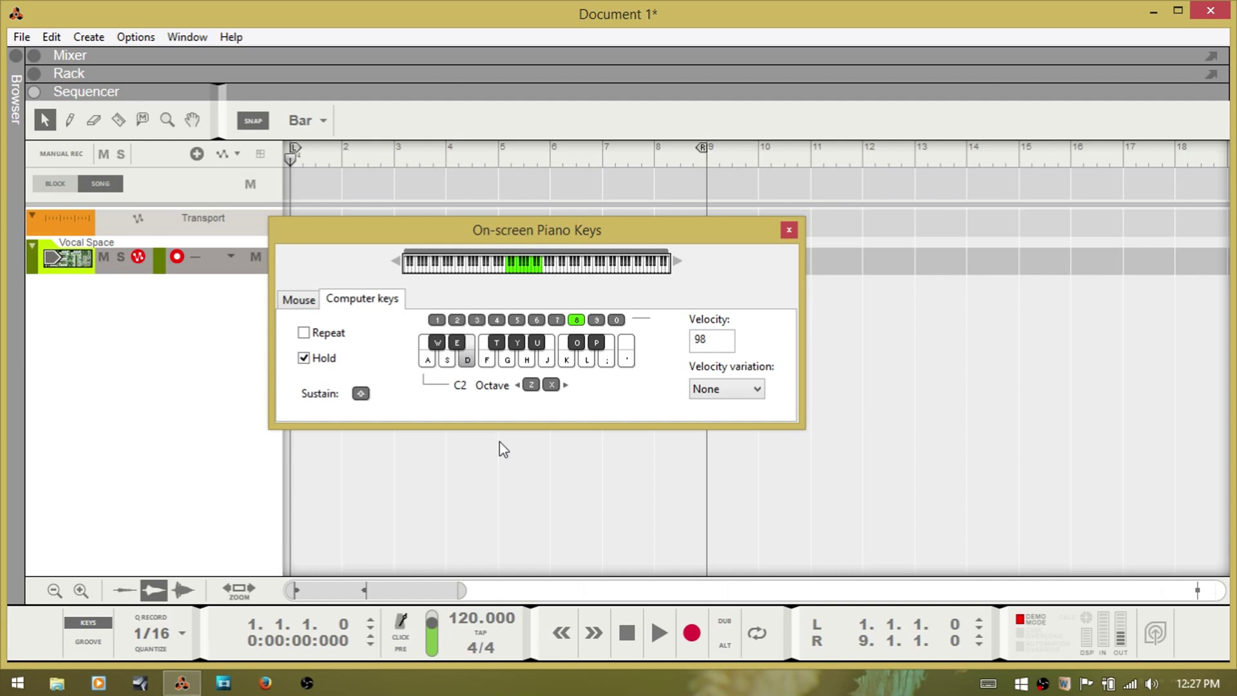
{"action": "key", "text": "d"}
{"action": "key", "text": "d"}
{"action": "left_click", "coordinate": [304, 358]}
Try velocity presets 70, 56, 42, 98, 112 and 28, ending on preset 7 for velocity 84.
{"action": "left_click", "coordinate": [557, 321]}
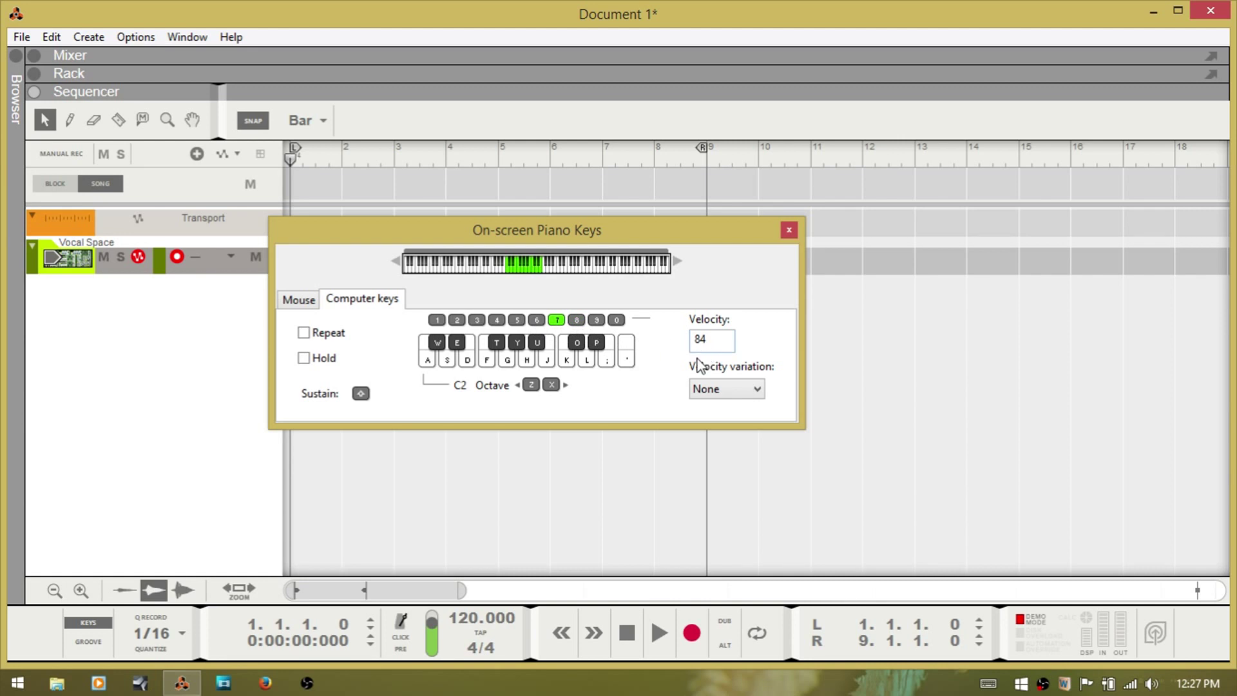
{"action": "key", "text": "6"}
{"action": "left_click", "coordinate": [518, 321]}
{"action": "left_click", "coordinate": [496, 320]}
{"action": "key", "text": "8"}
{"action": "key", "text": "9"}
{"action": "key", "text": "4"}
{"action": "key", "text": "3"}
{"action": "key", "text": "7"}
Move the piano window lower and record chords on Vocal Space using the computer keys.
{"action": "left_click_drag", "start_coordinate": [605, 229], "coordinate": [776, 330]}
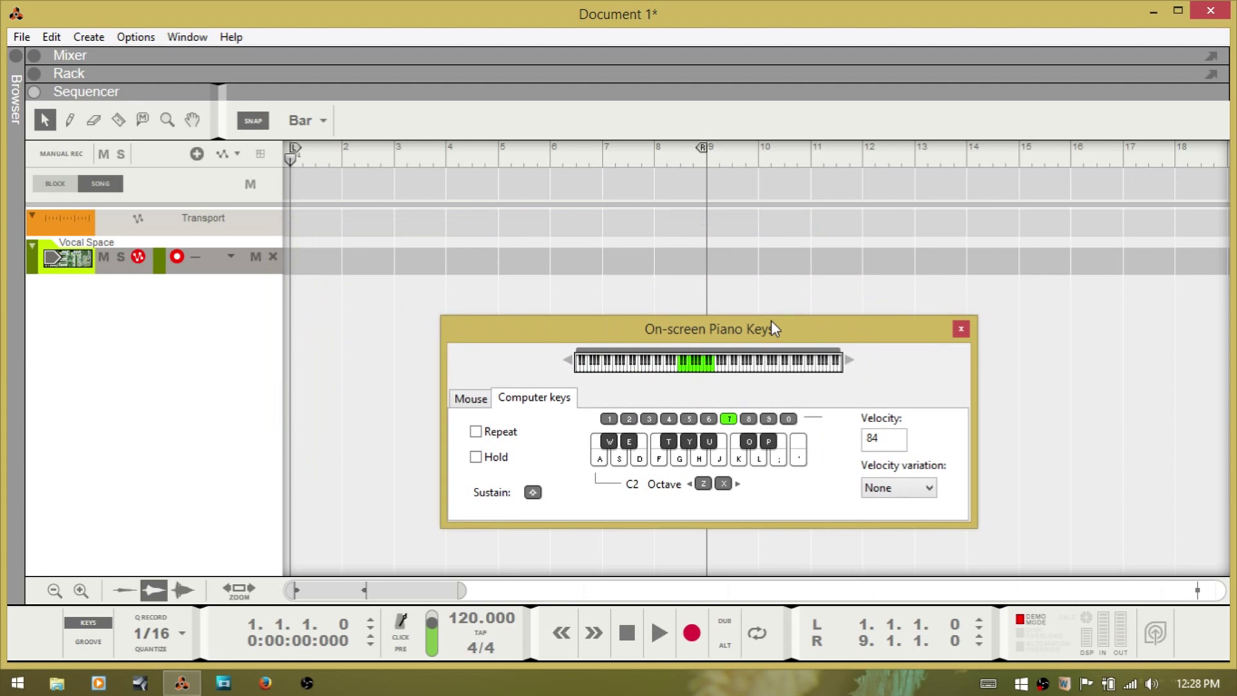
{"action": "key", "text": "ctrl+Return"}
{"action": "key", "text": "a"}
{"action": "key", "text": "g"}
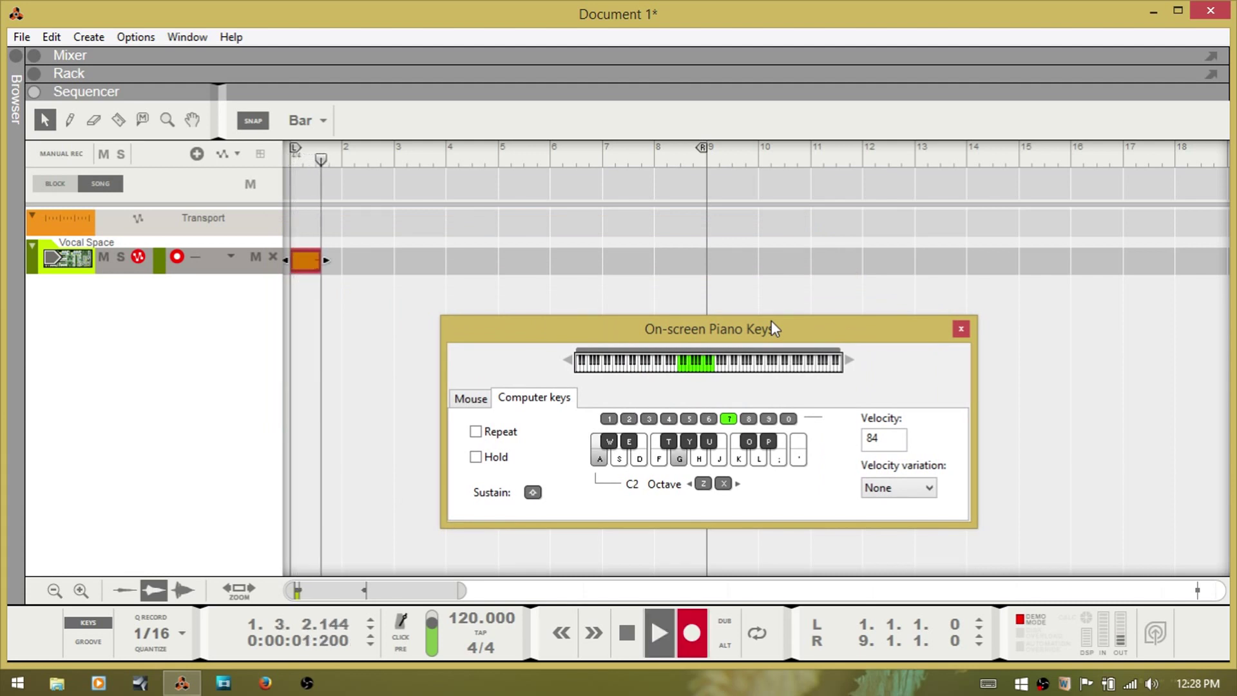
{"action": "key", "text": "apostrophe"}
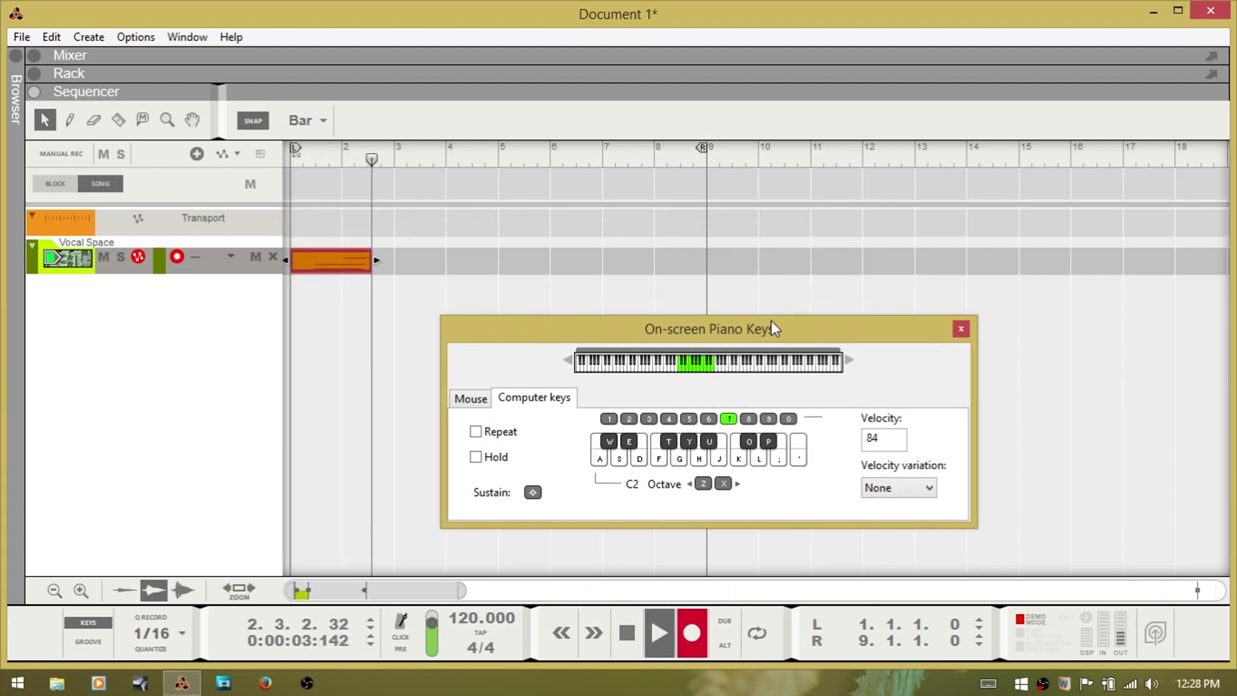
{"action": "key", "text": "f"}
{"action": "key", "text": "h"}
{"action": "key", "text": "semicolon"}
{"action": "key", "text": "k"}
{"action": "key", "text": "g"}
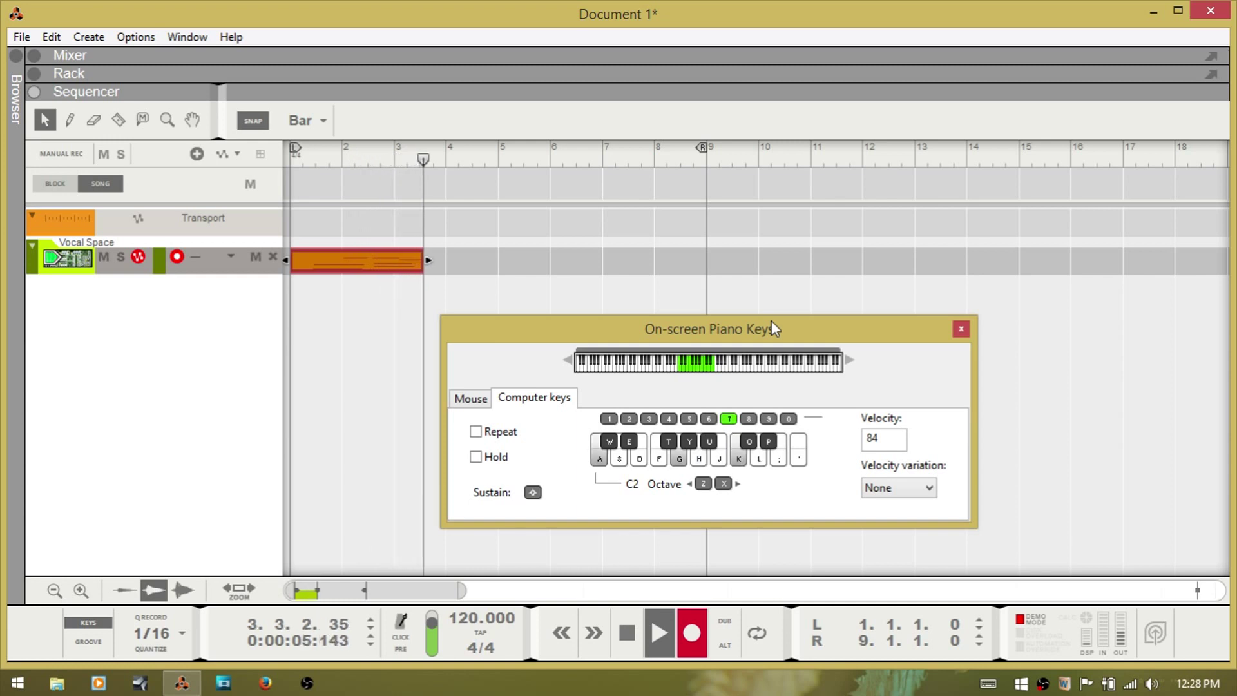
{"action": "key", "text": "a"}
{"action": "key", "text": "f"}
{"action": "key", "text": "h"}
{"action": "key", "text": "l"}
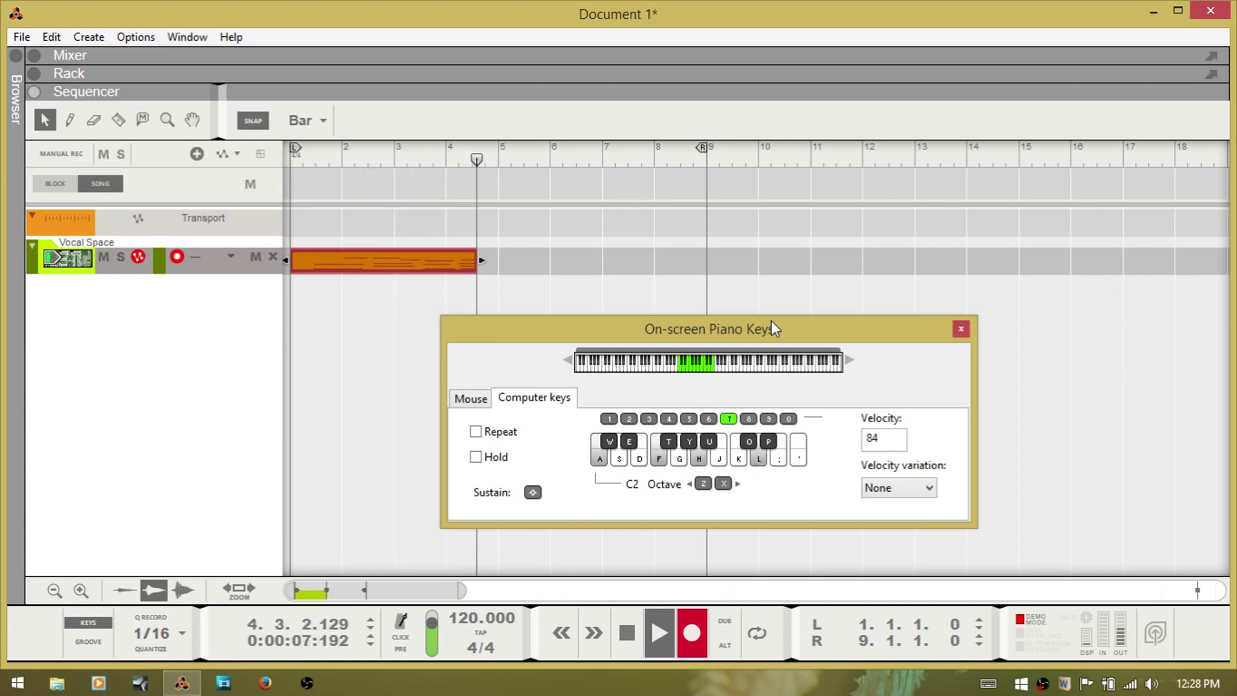
{"action": "key", "text": "apostrophe"}
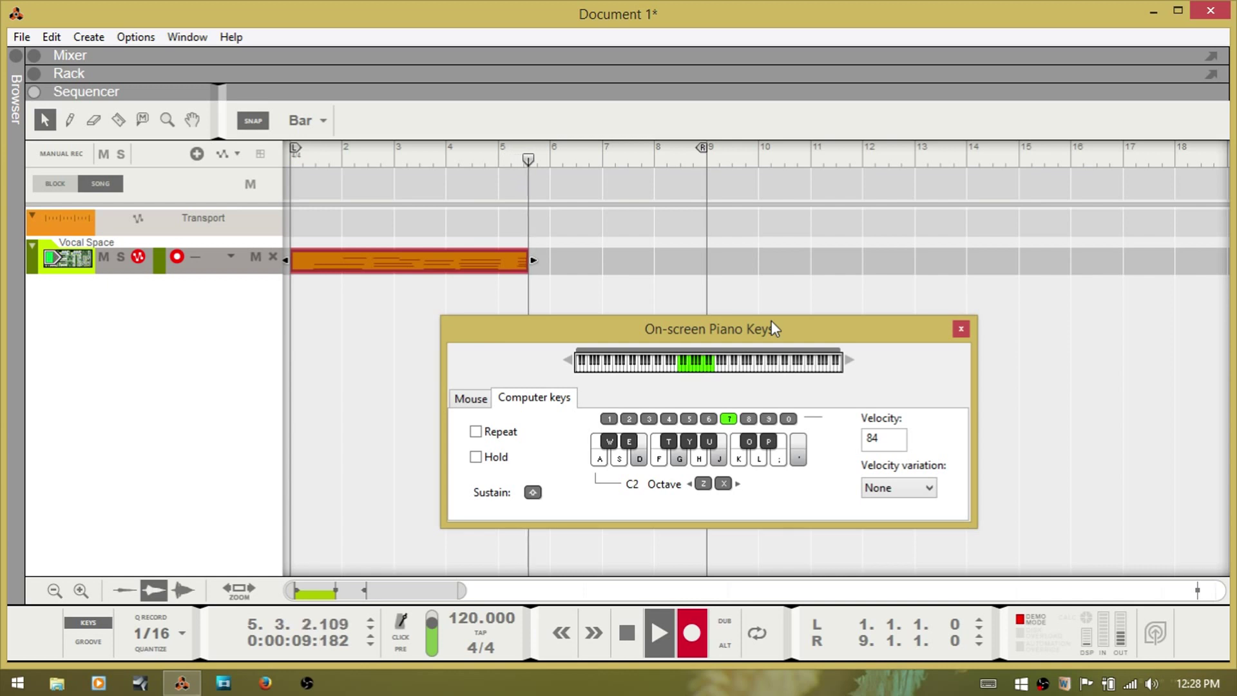
{"action": "key", "text": "semicolon"}
{"action": "key", "text": "f"}
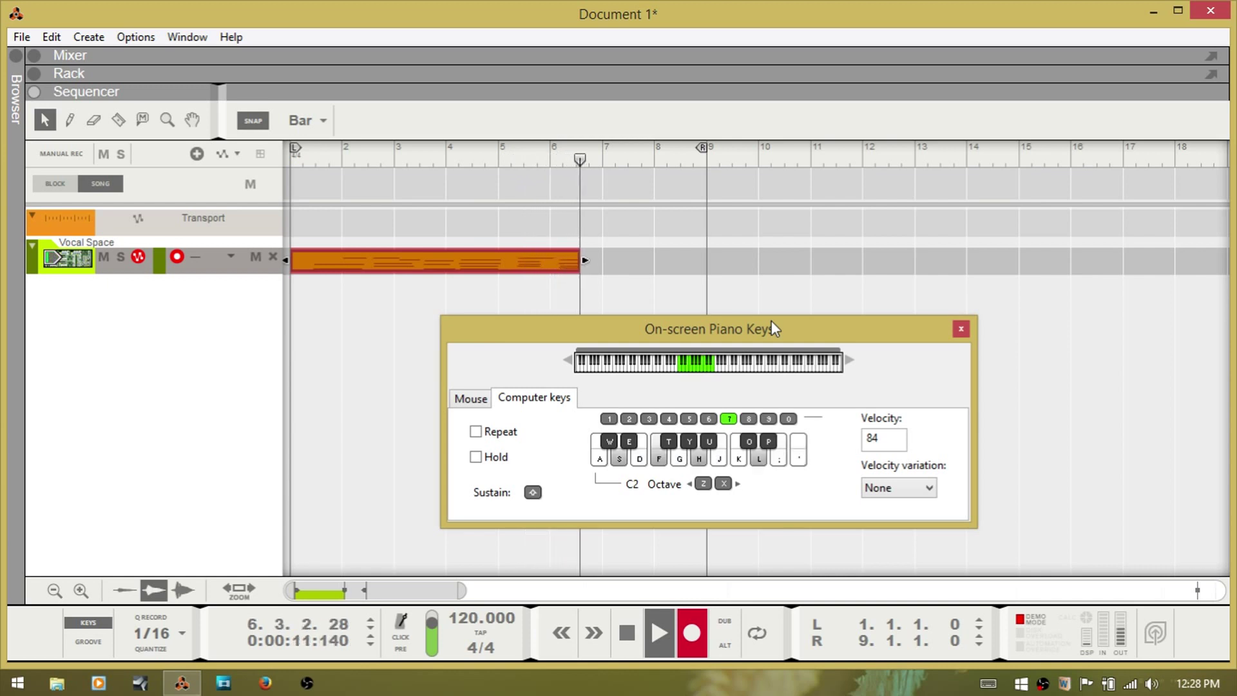
Stop recording, close On-screen Piano Keys with F4, and select the new six-bar clip.
{"action": "key", "text": "space"}
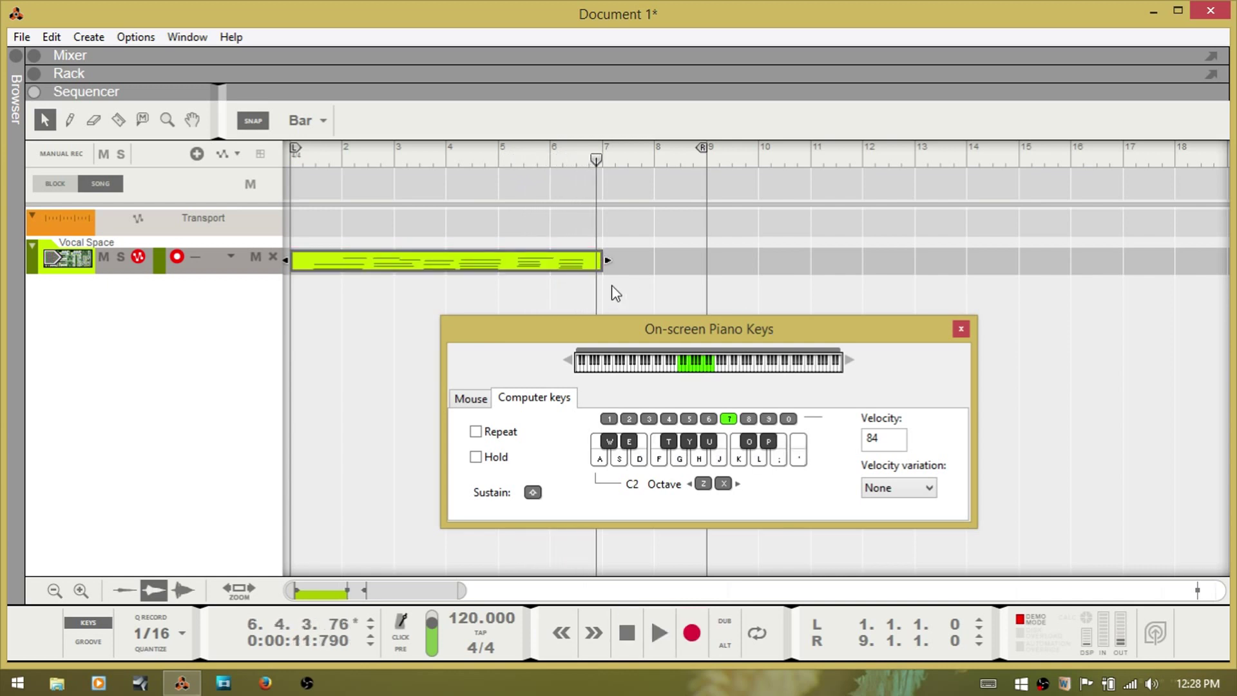
{"action": "key", "text": "F4"}
{"action": "left_click", "coordinate": [458, 267]}
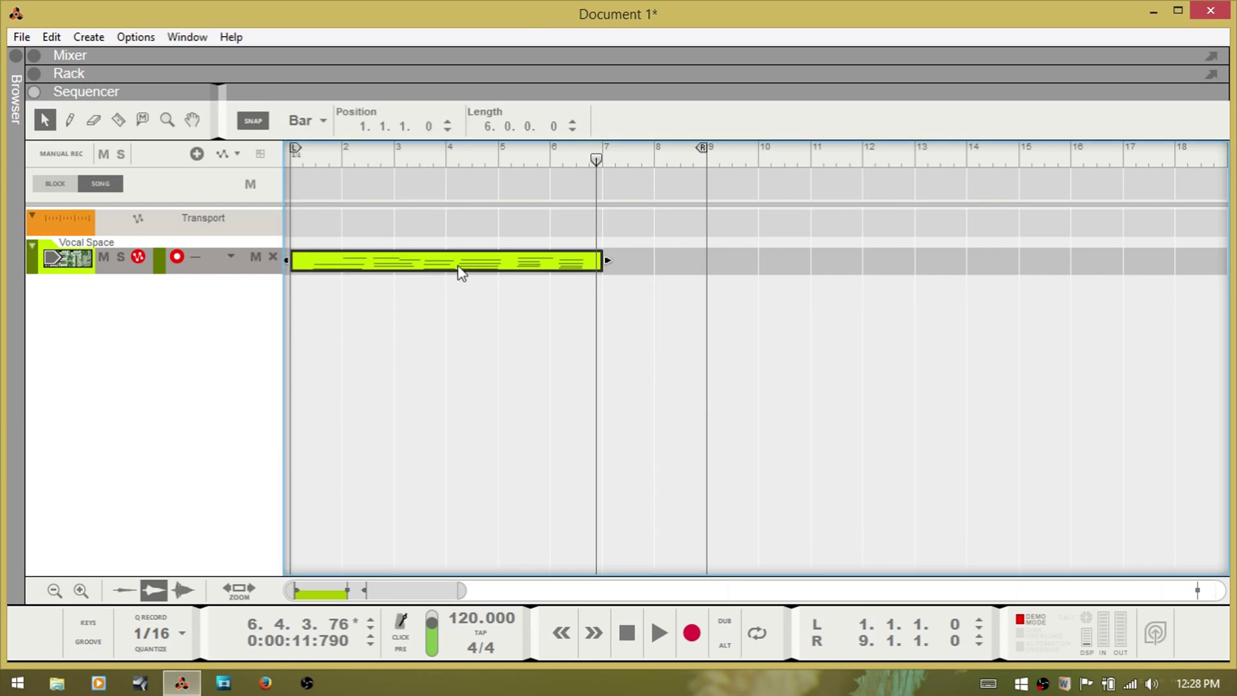
Open the clip in the note editor and select a note to confirm its velocity is 84.
{"action": "double_click", "coordinate": [462, 273]}
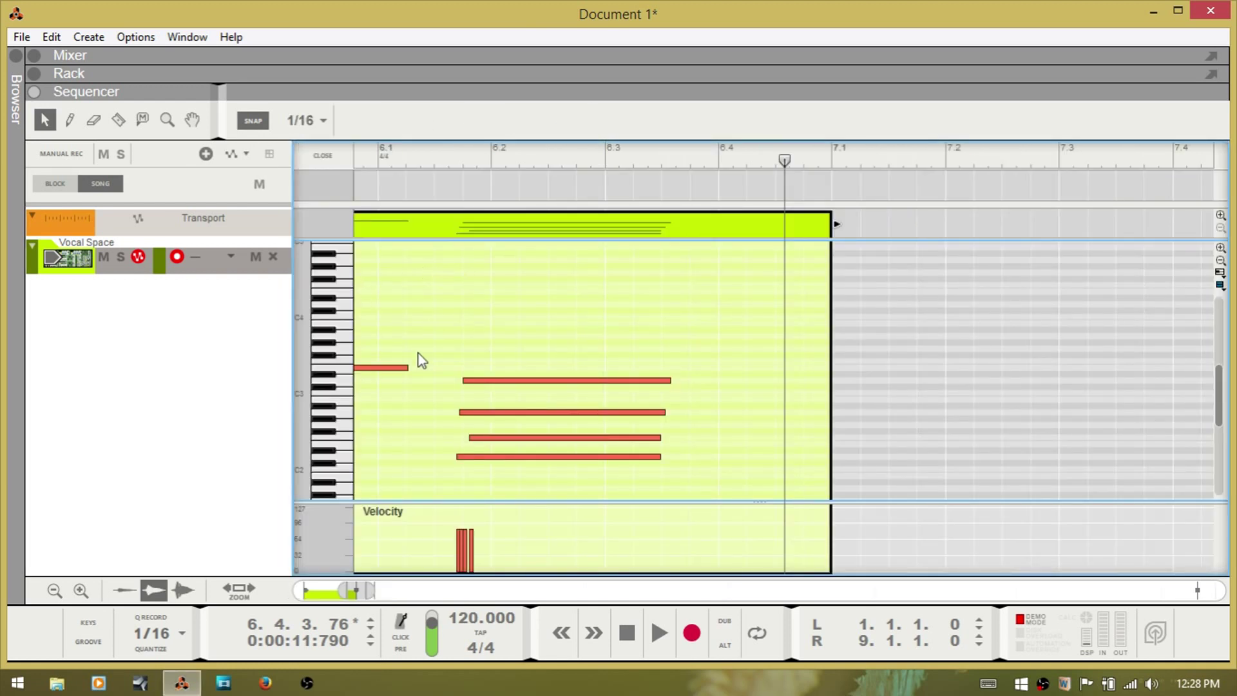
{"action": "left_click_drag", "start_coordinate": [359, 589], "coordinate": [346, 590]}
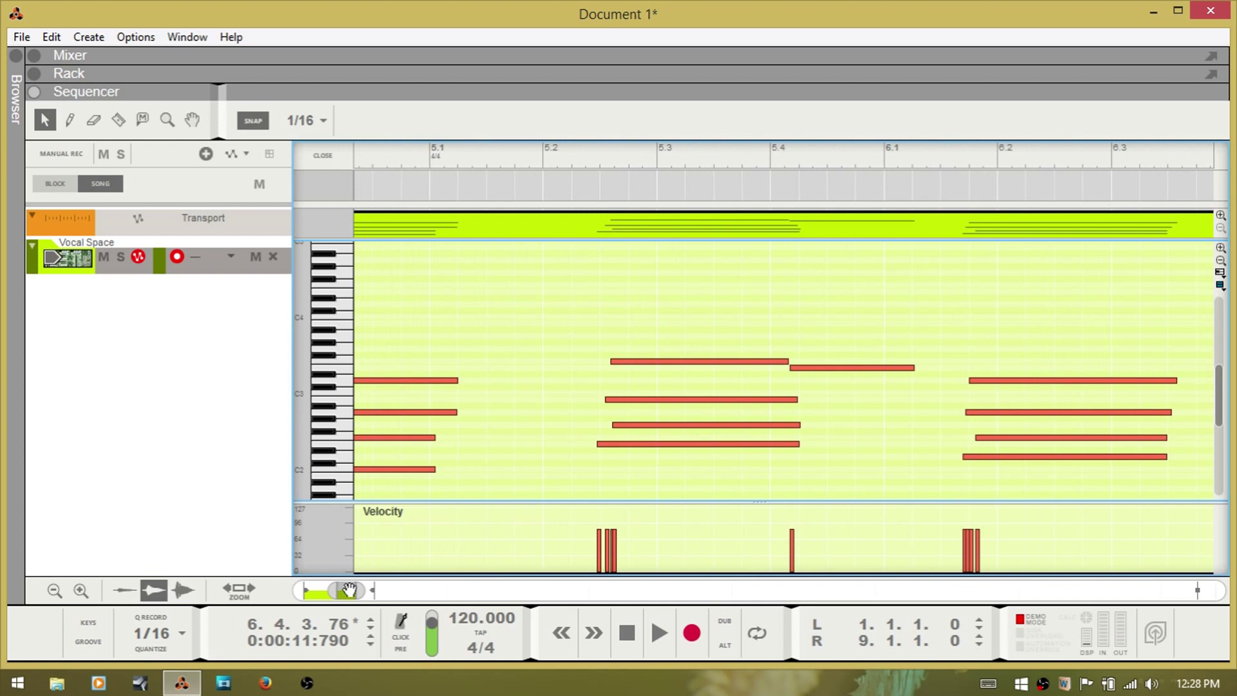
{"action": "left_click", "coordinate": [666, 445]}
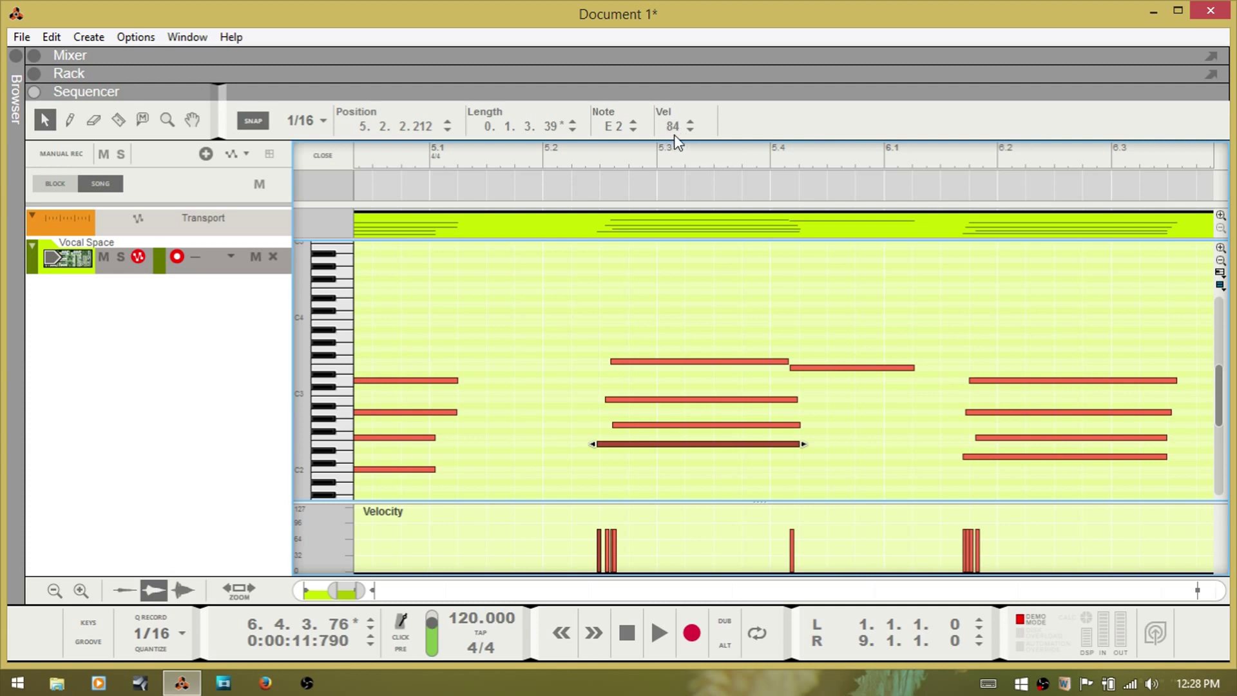
Toggle On-screen Piano Keys on and off with F4 while scrolling, leaving it closed.
{"action": "key", "text": "F4"}
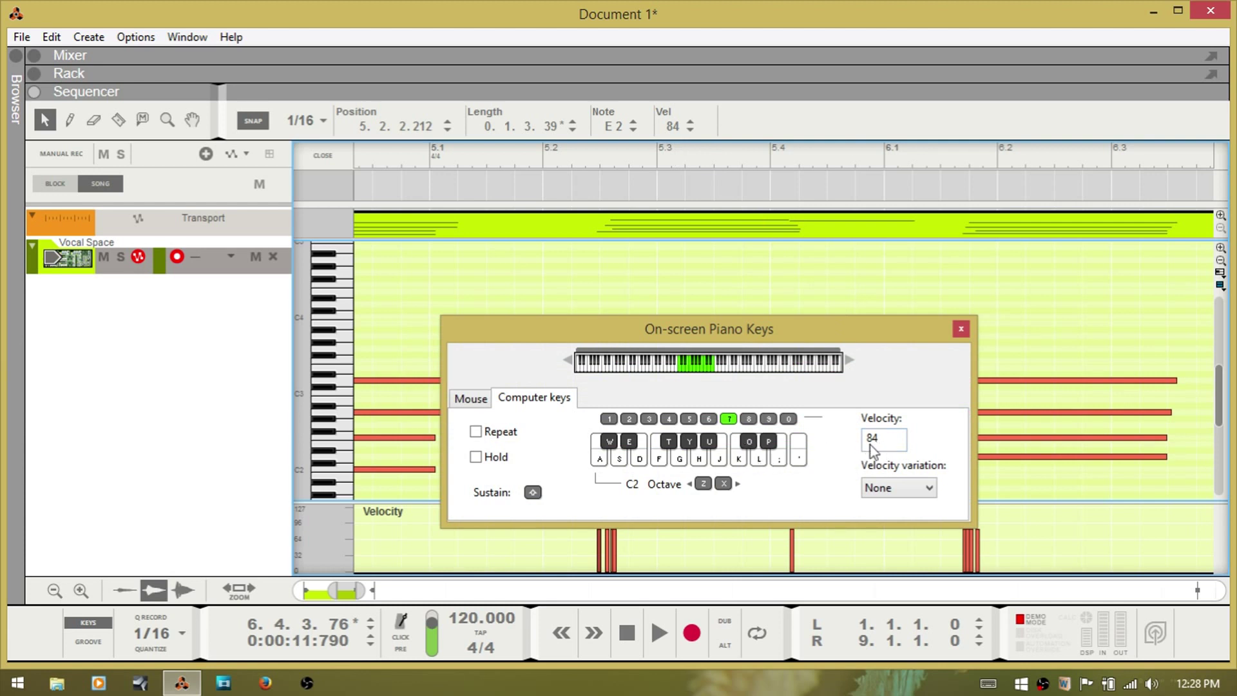
{"action": "key", "text": "F4"}
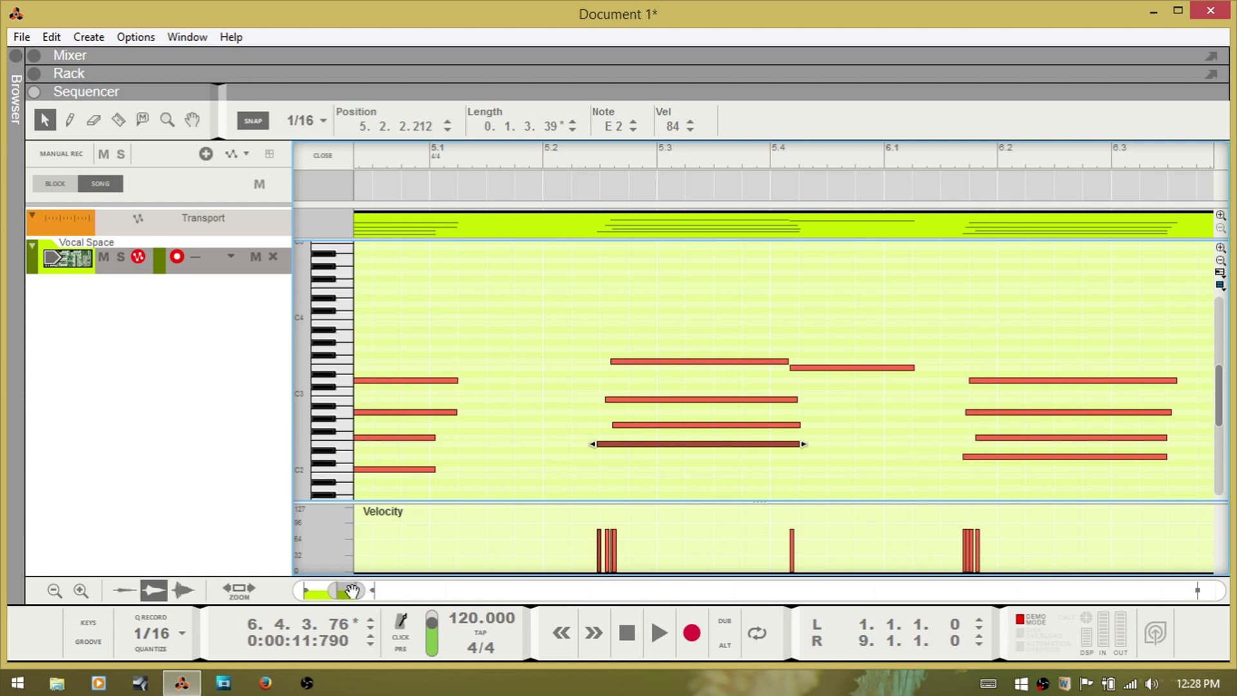
{"action": "left_click_drag", "start_coordinate": [340, 592], "coordinate": [332, 594]}
{"action": "key", "text": "F4"}
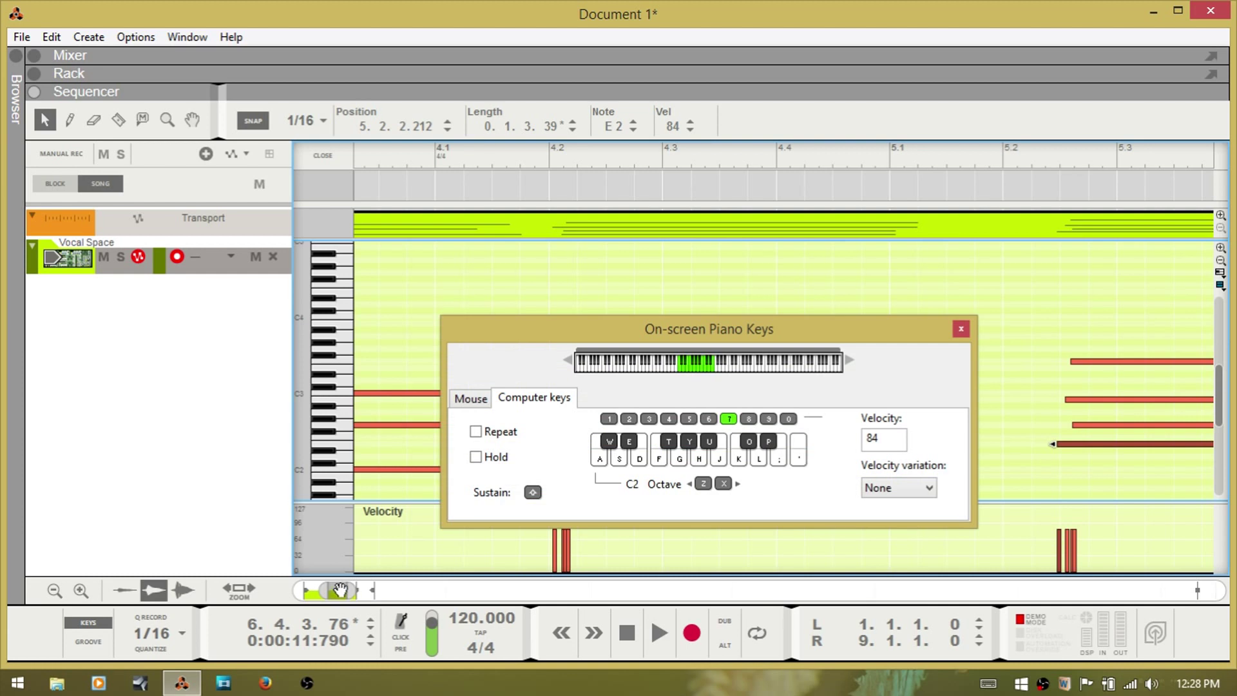
{"action": "key", "text": "F4"}
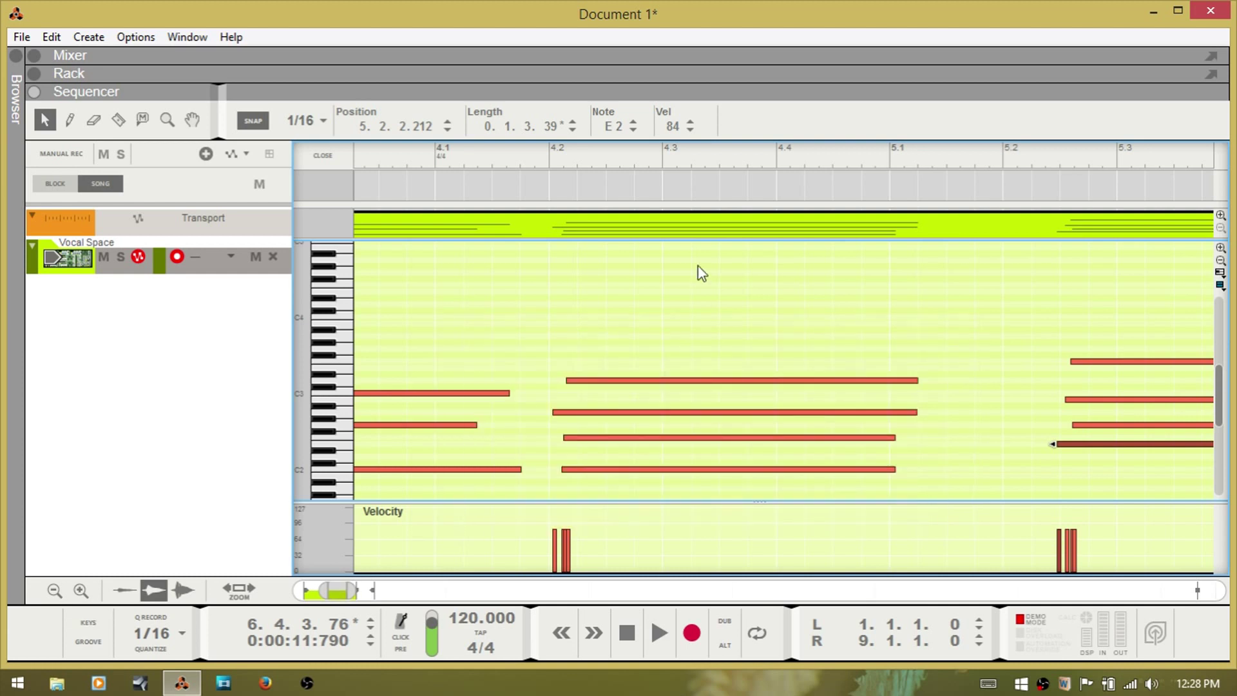
Return to the arrangement, delete the Vocal Space clip, and set Velocity variation to Medium.
{"action": "double_click", "coordinate": [727, 231]}
{"action": "key", "text": "Delete"}
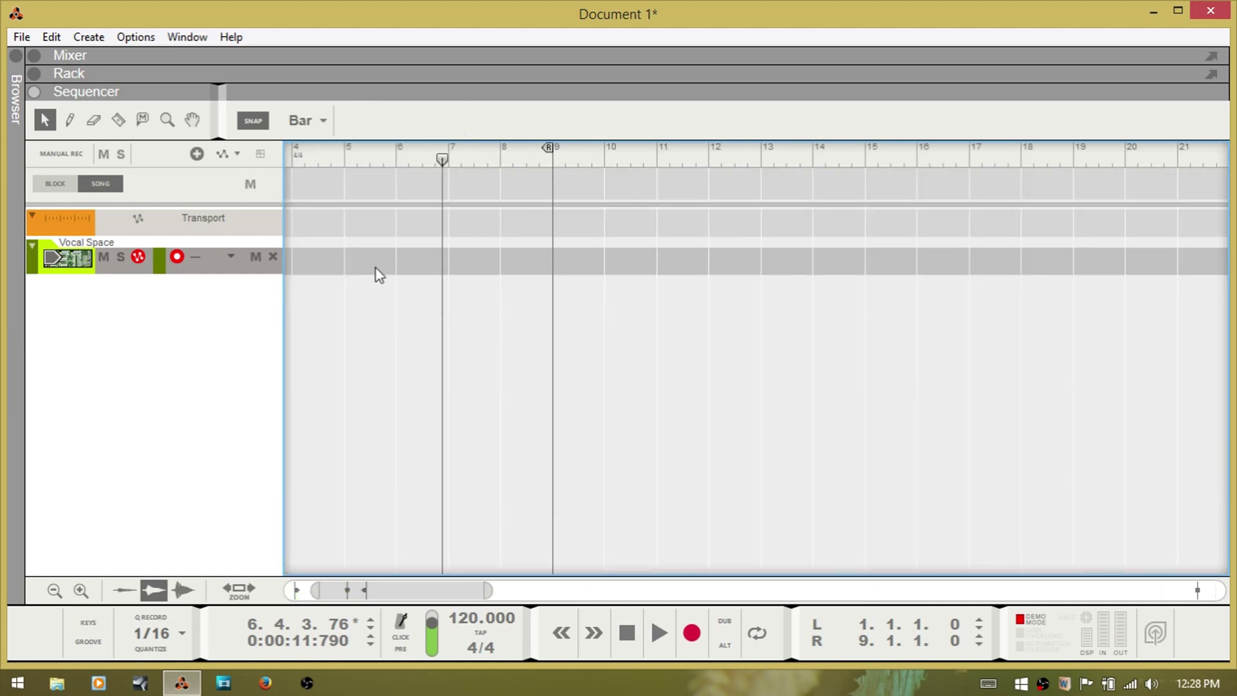
{"action": "key", "text": "F4"}
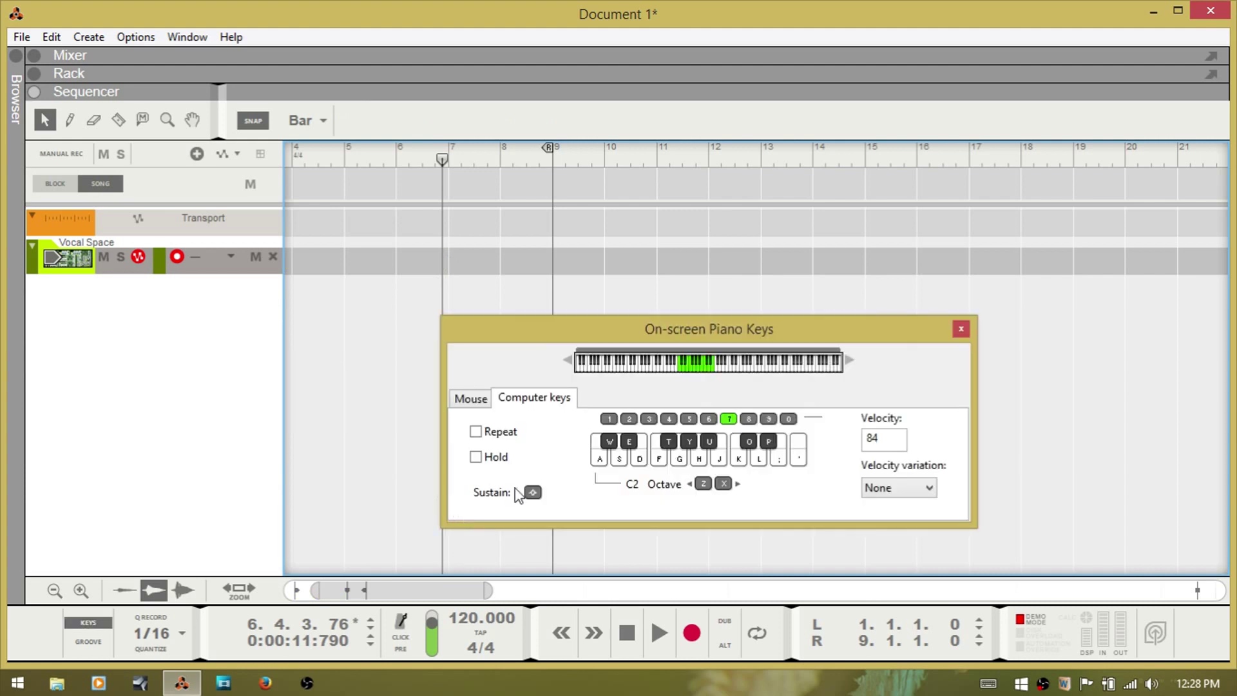
{"action": "left_click", "coordinate": [926, 488]}
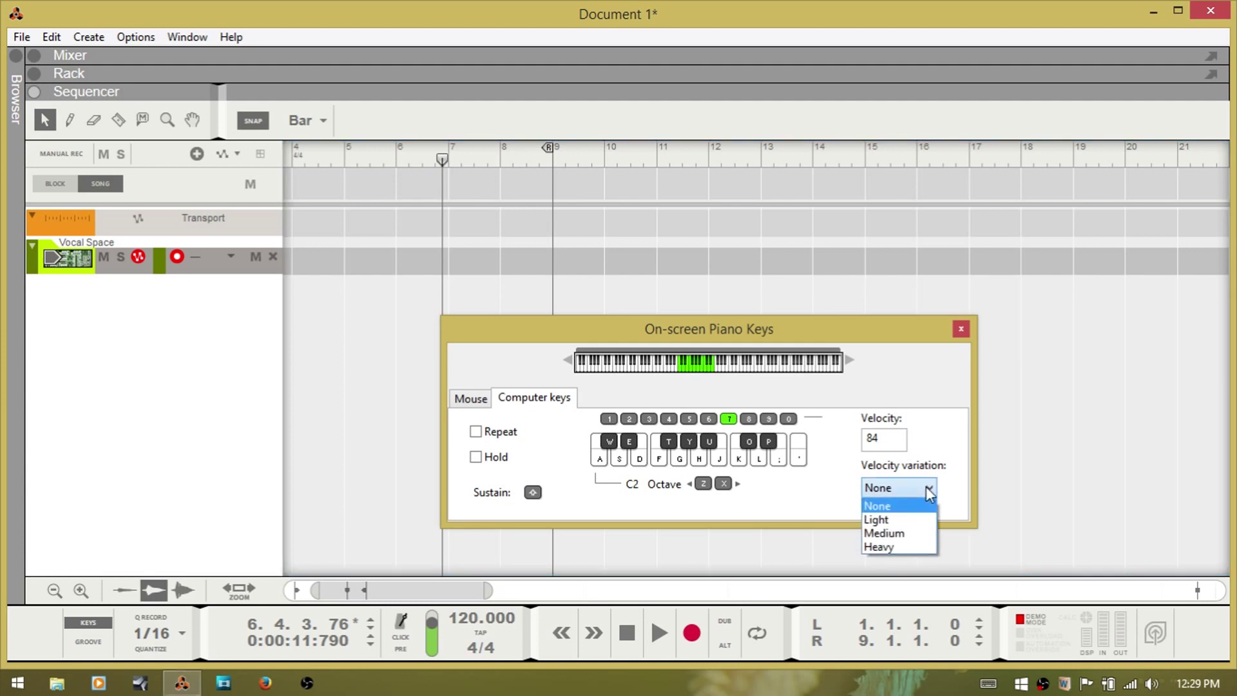
{"action": "left_click", "coordinate": [889, 534]}
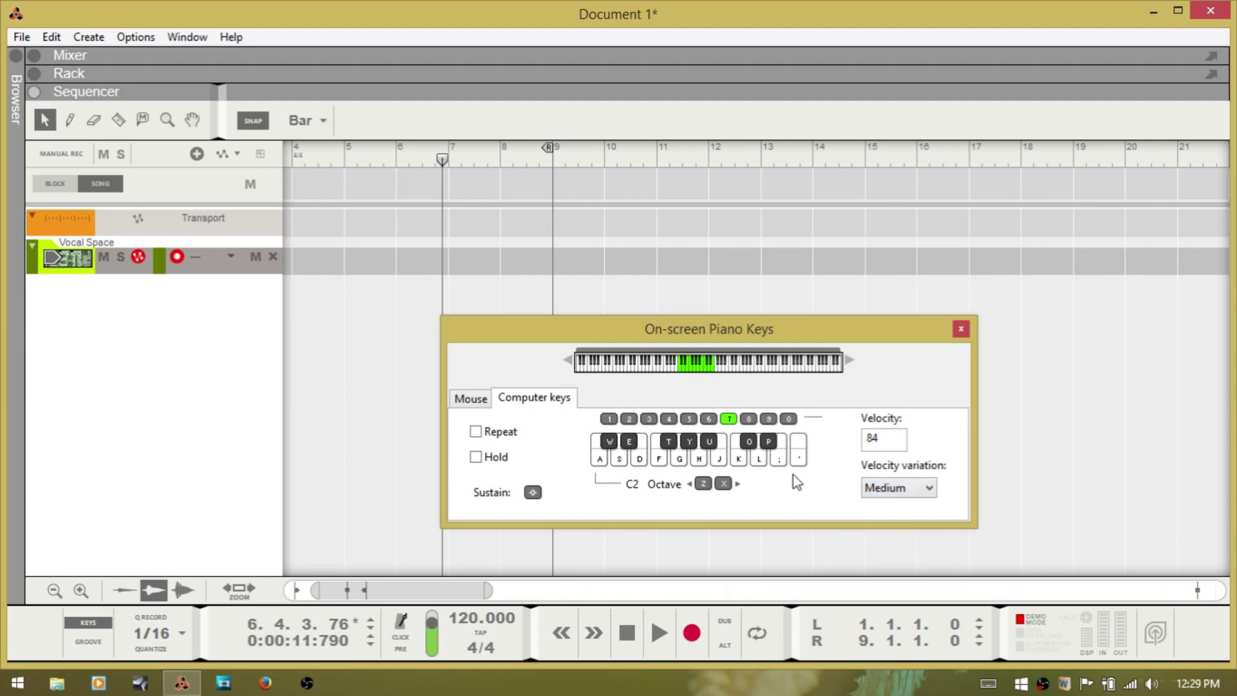
Record a new take of chords on Vocal Space using the computer keys.
{"action": "key", "text": "ctrl+Return"}
{"action": "key", "text": "s"}
{"action": "key", "text": "h"}
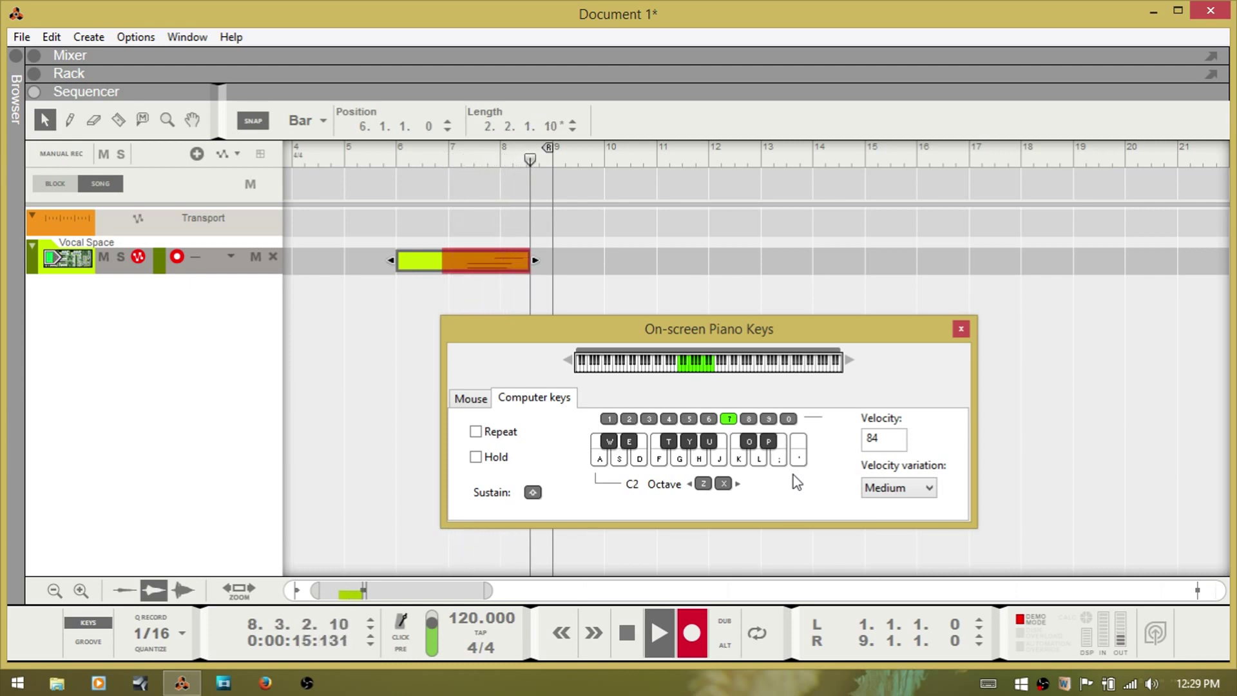
{"action": "key", "text": "j"}
{"action": "key", "text": "semicolon"}
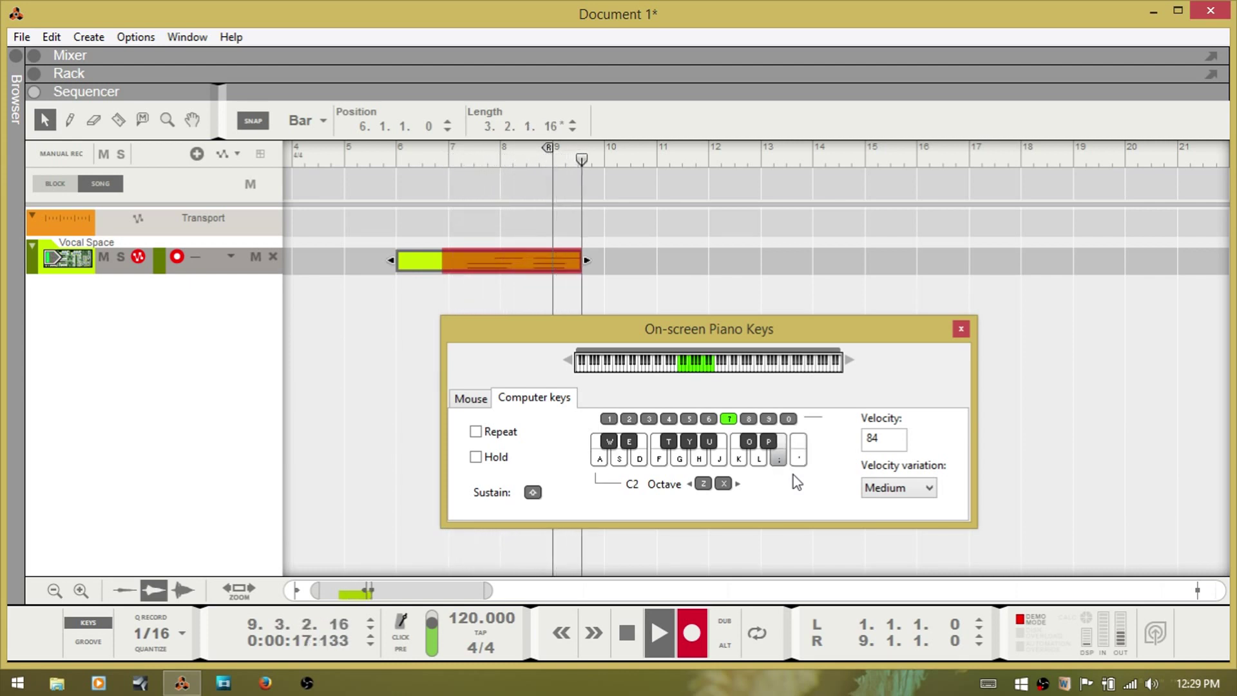
{"action": "key", "text": "l"}
{"action": "key", "text": "h"}
{"action": "key", "text": "a"}
{"action": "key", "text": "f"}
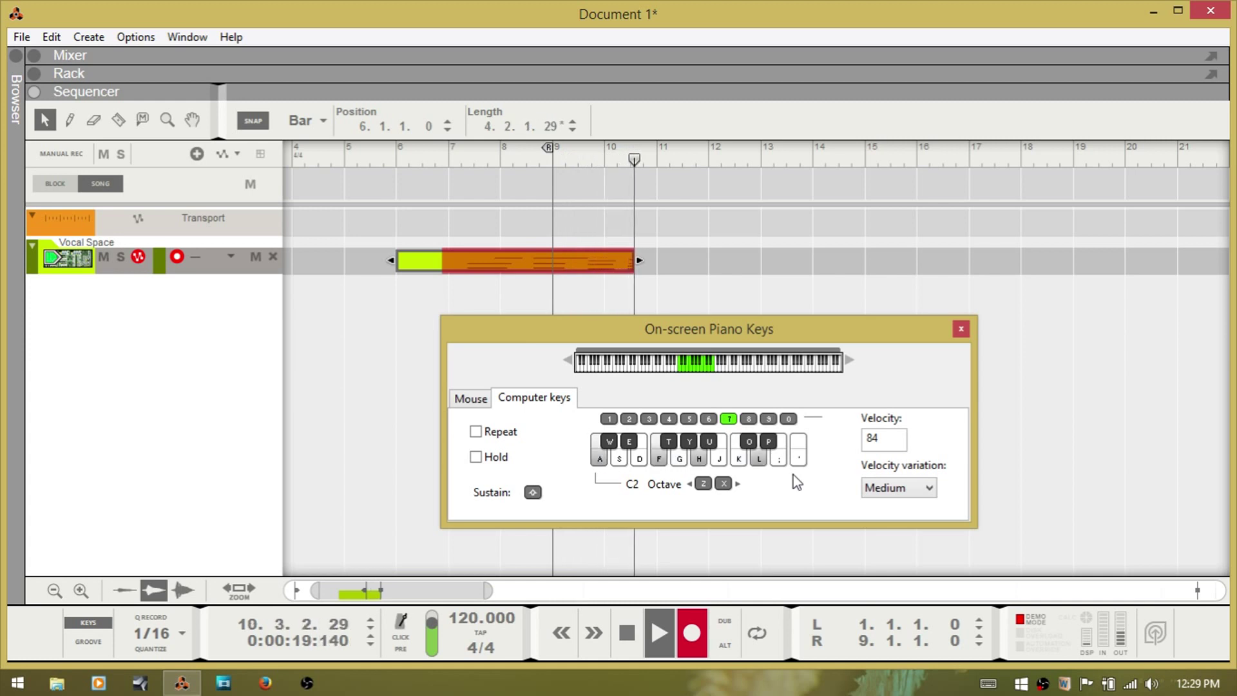
{"action": "key", "text": "s"}
{"action": "key", "text": "g"}
{"action": "key", "text": "j"}
{"action": "key", "text": "semicolon"}
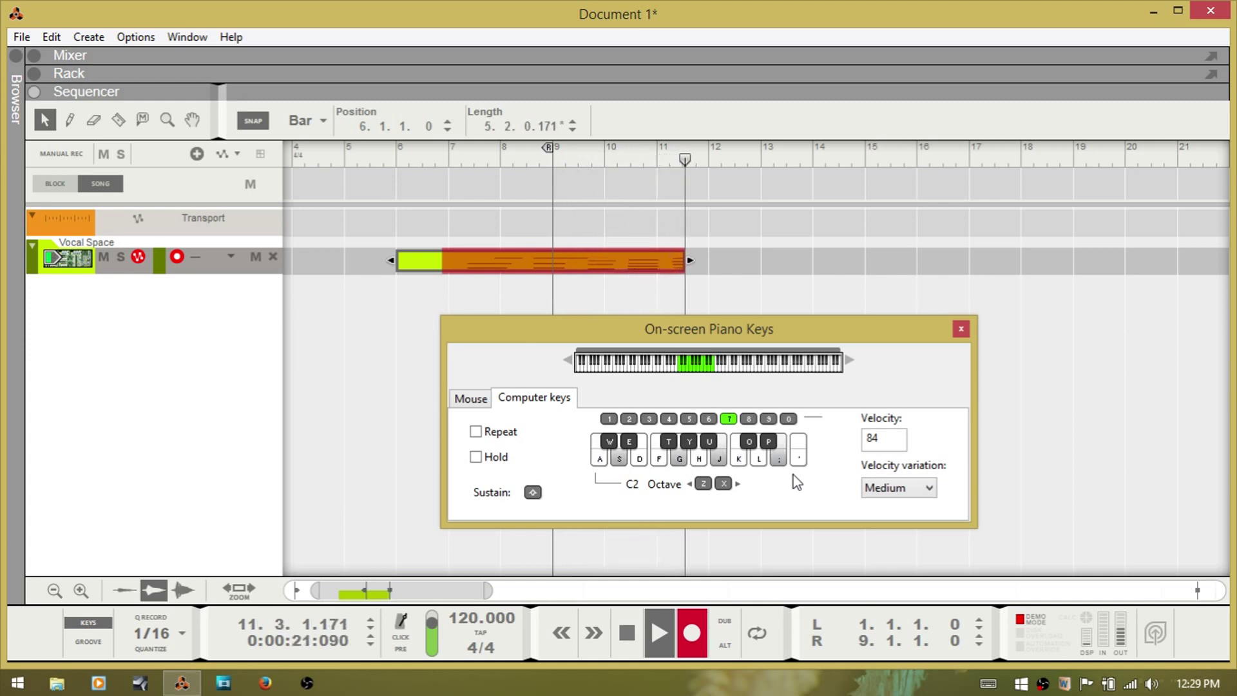
Stop recording, close On-screen Piano Keys, and open the new clip in Edit mode.
{"action": "key", "text": "space"}
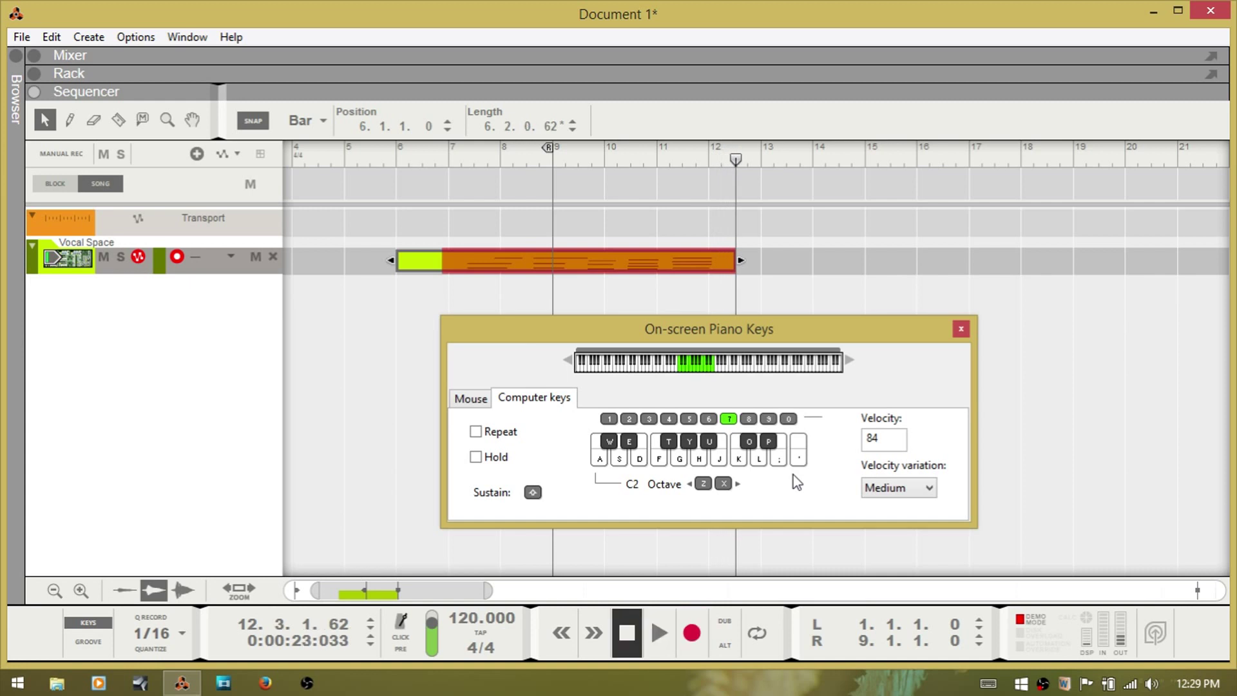
{"action": "key", "text": "F4"}
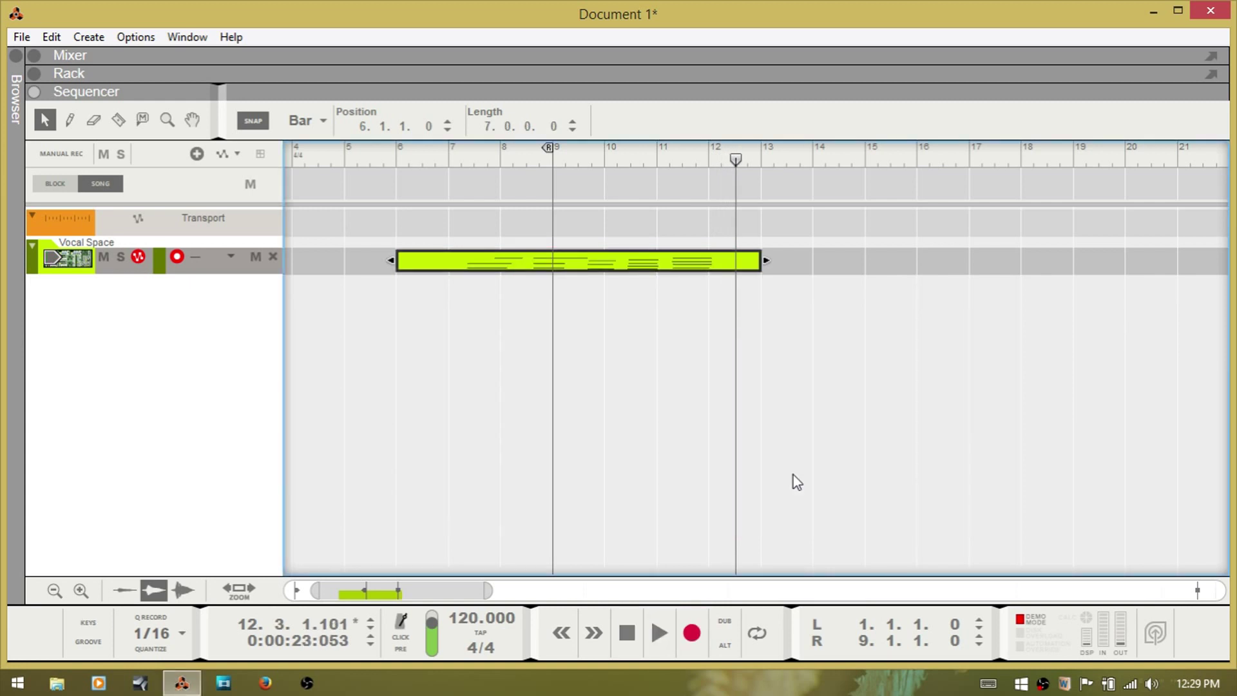
{"action": "key", "text": "shift+Tab"}
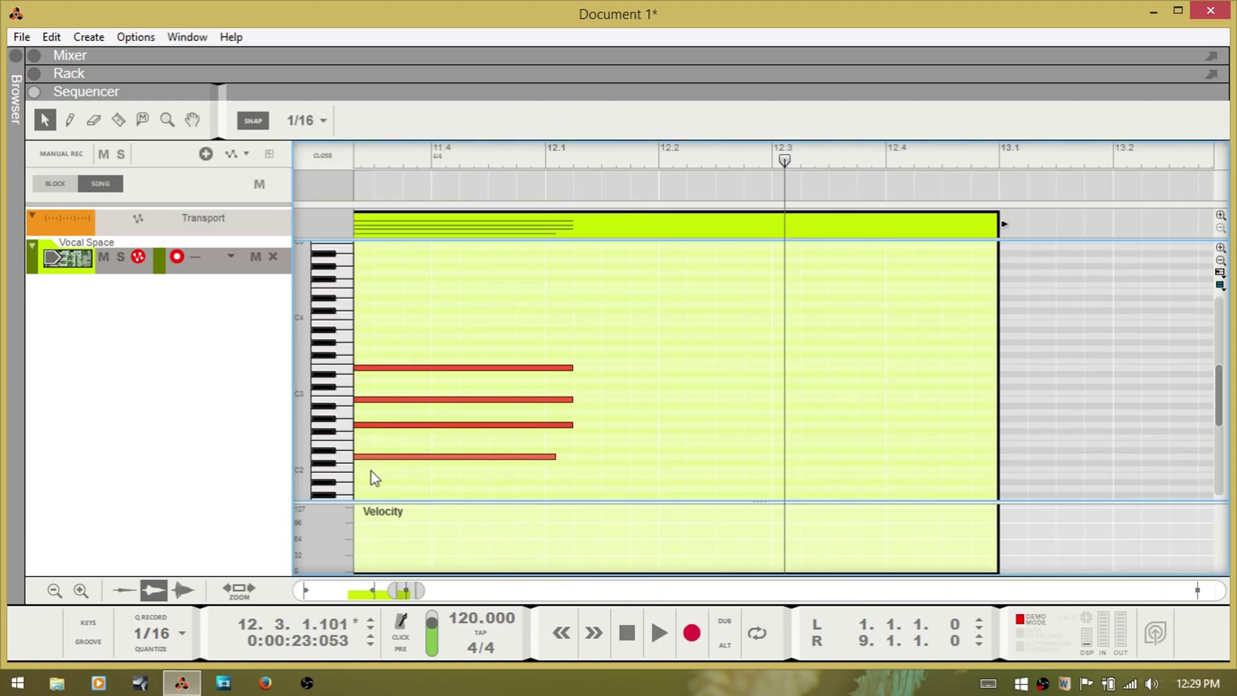
Scroll the note editor left to review the varied velocity bars, then reopen On-screen Piano Keys.
{"action": "left_click_drag", "start_coordinate": [412, 590], "coordinate": [392, 592]}
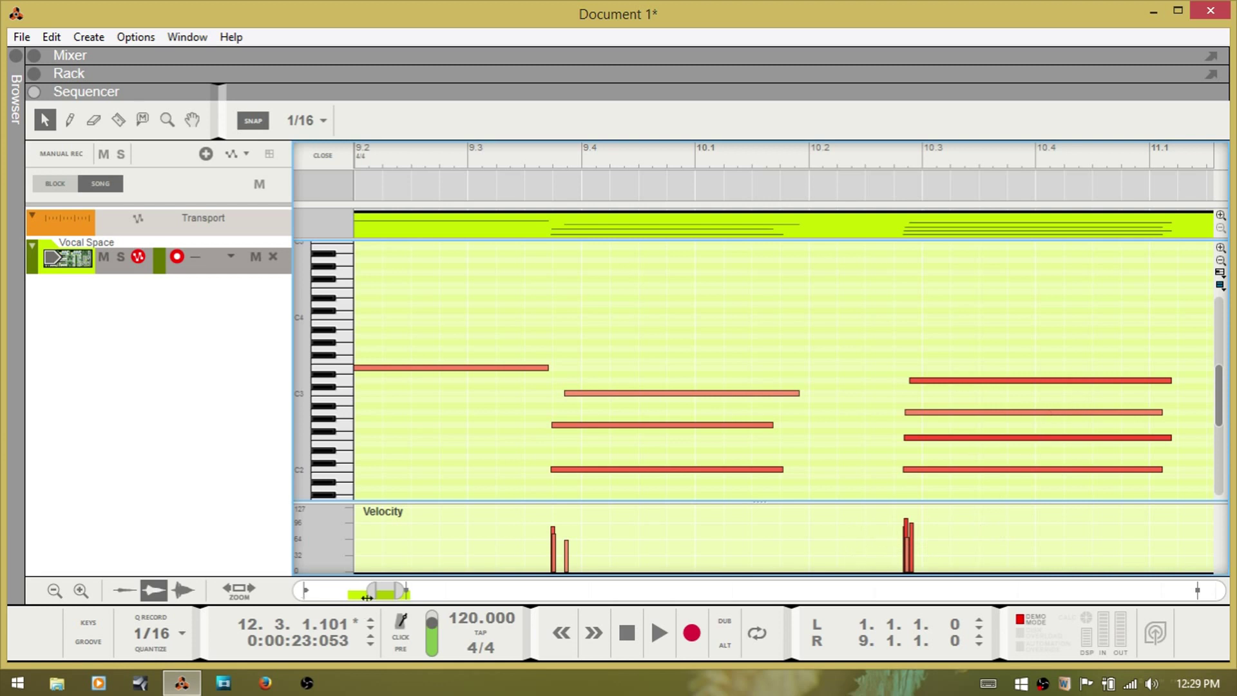
{"action": "mouse_move", "coordinate": [367, 597]}
{"action": "left_mouse_down"}
{"action": "mouse_move", "coordinate": [385, 594]}
{"action": "mouse_move", "coordinate": [370, 593]}
{"action": "left_mouse_up"}
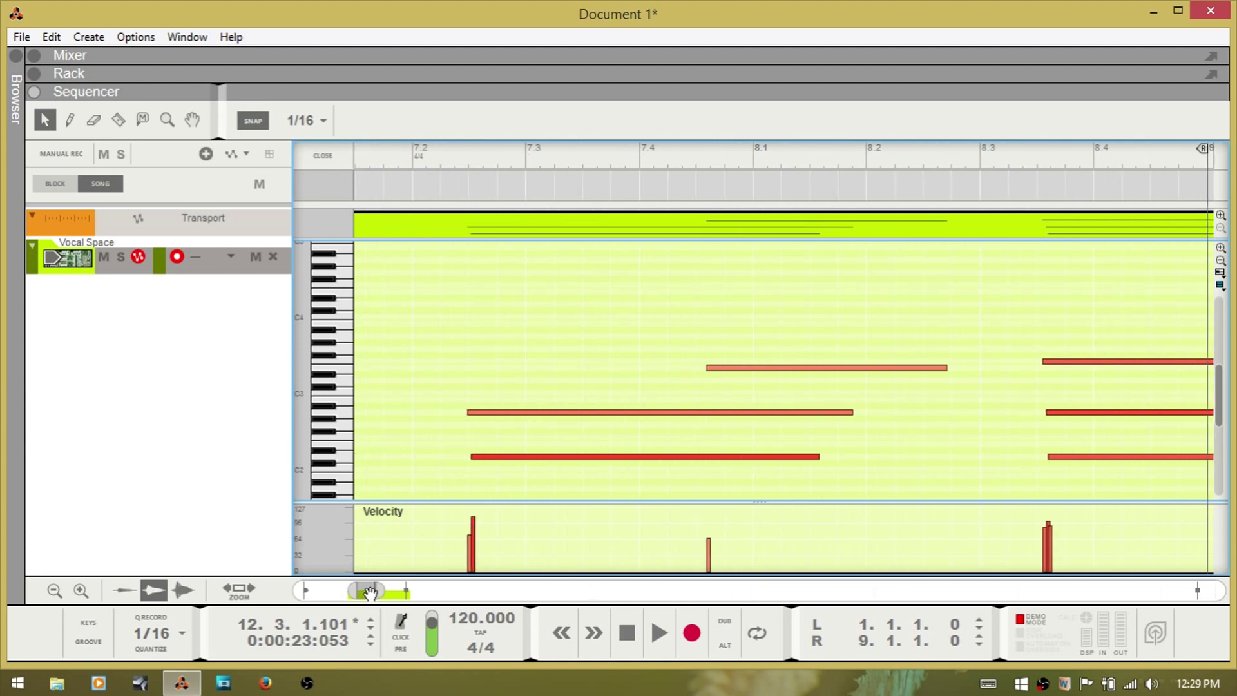
{"action": "key", "text": "F4"}
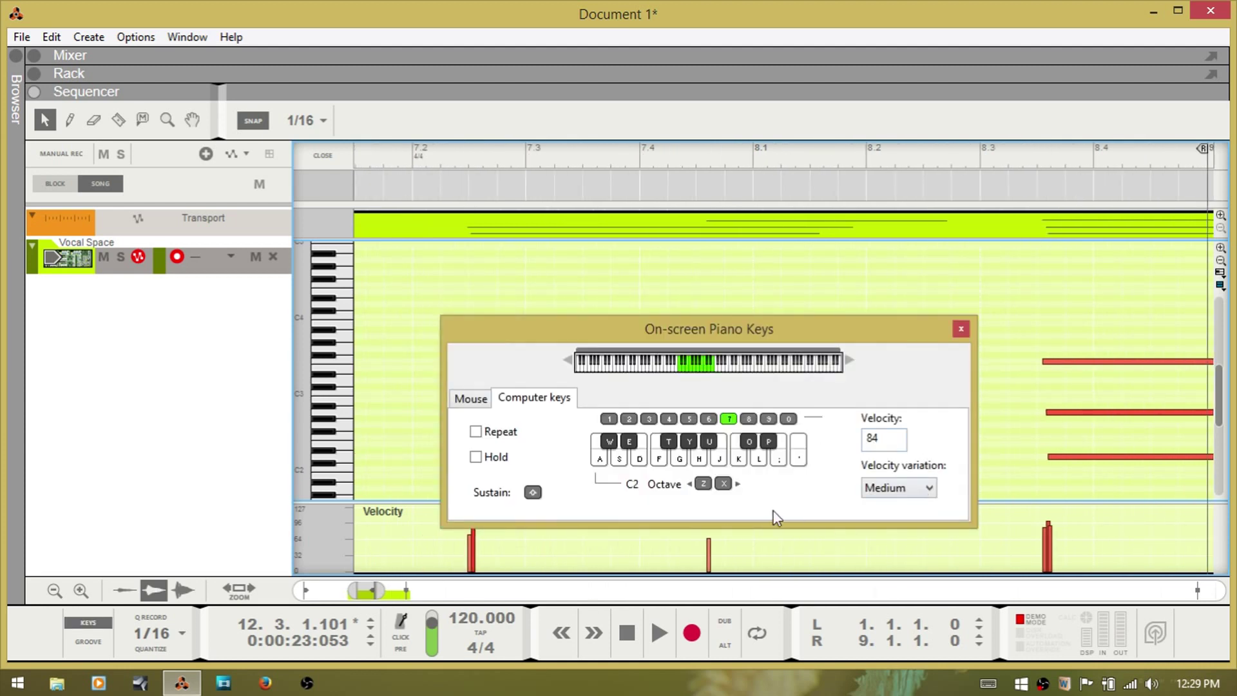